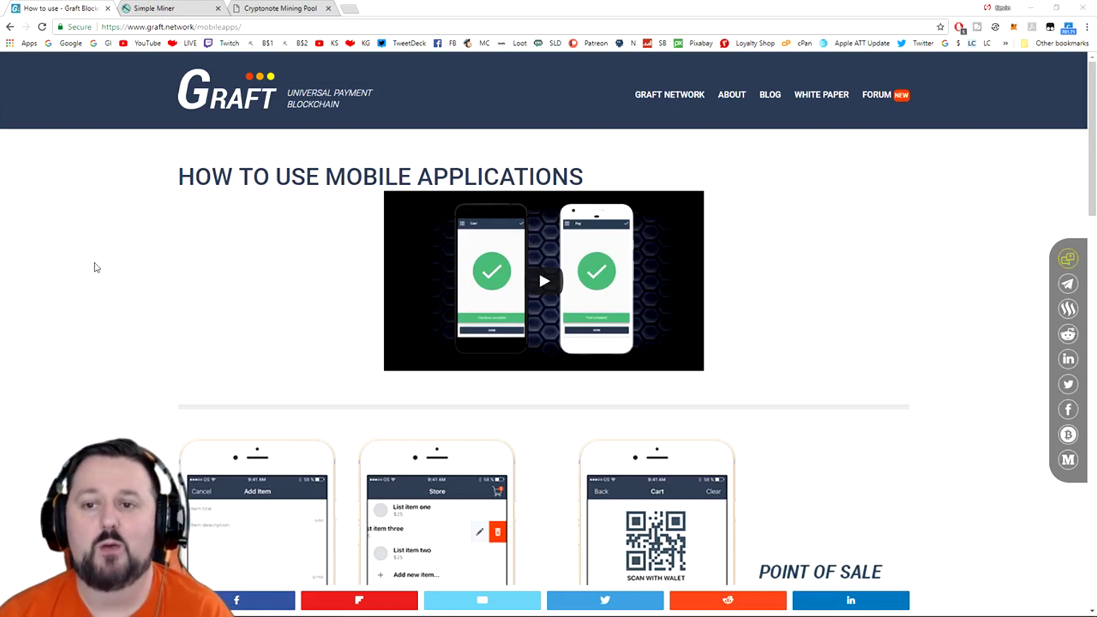
# - Bring the browser into focus and scroll through the current page
pyautogui.click(78, 268)
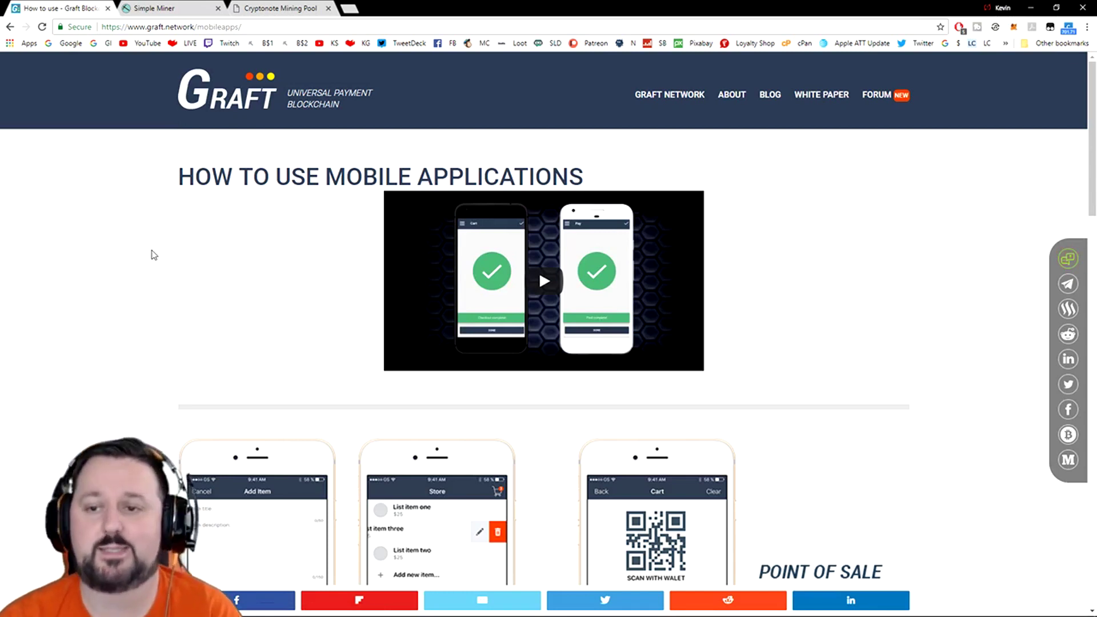
pyautogui.scroll(-2, 157, 297)
pyautogui.scroll(-1, 118, 295)
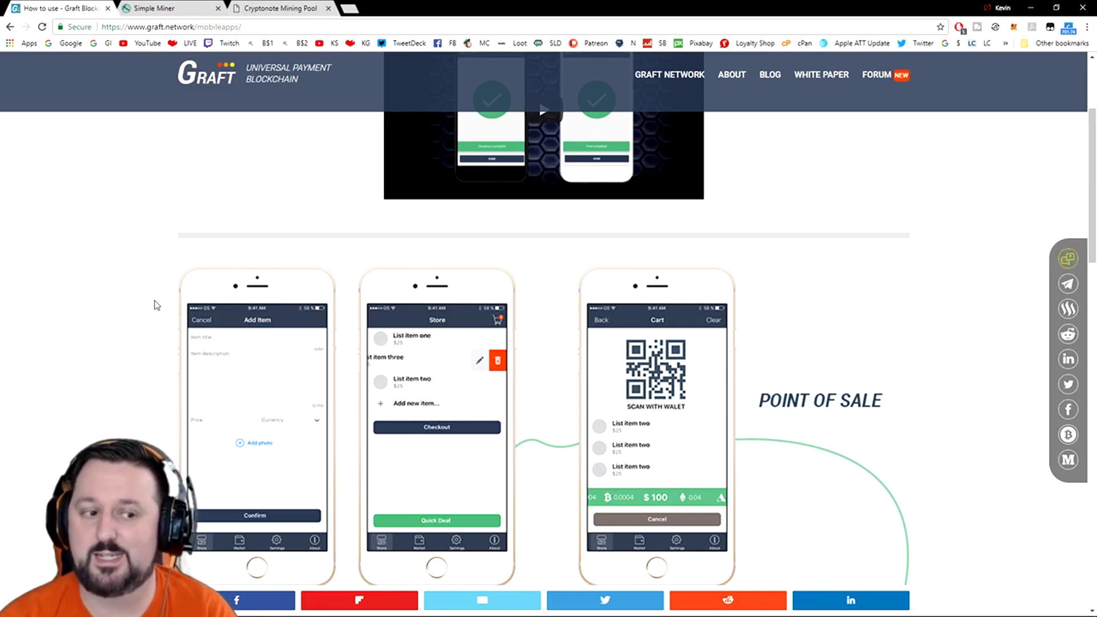
pyautogui.scroll(-2, 156, 302)
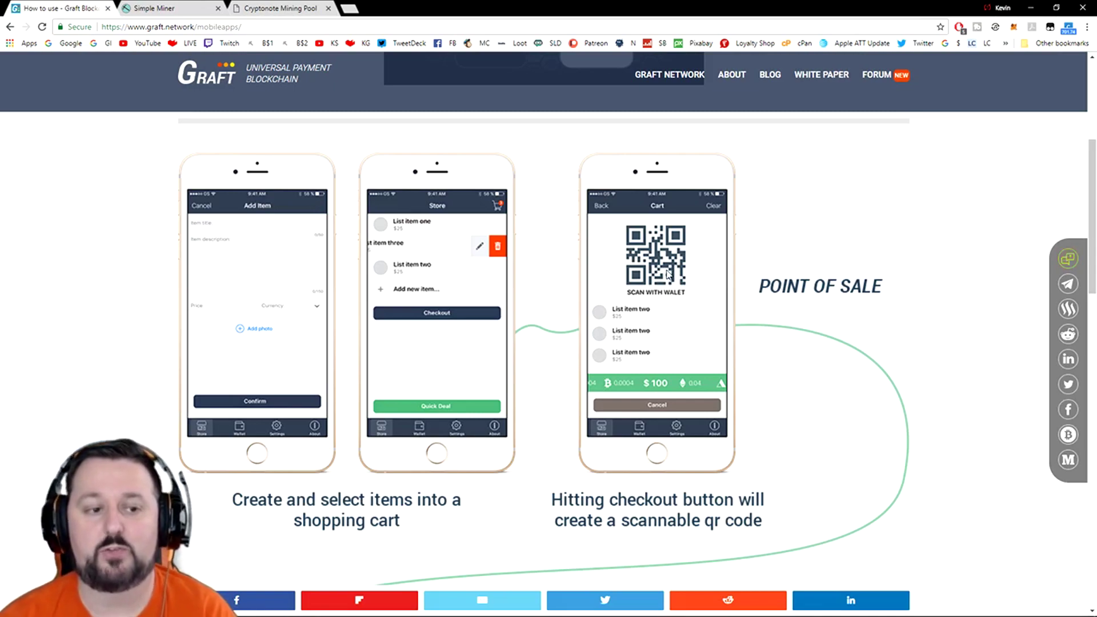
pyautogui.scroll(-7, 705, 284)
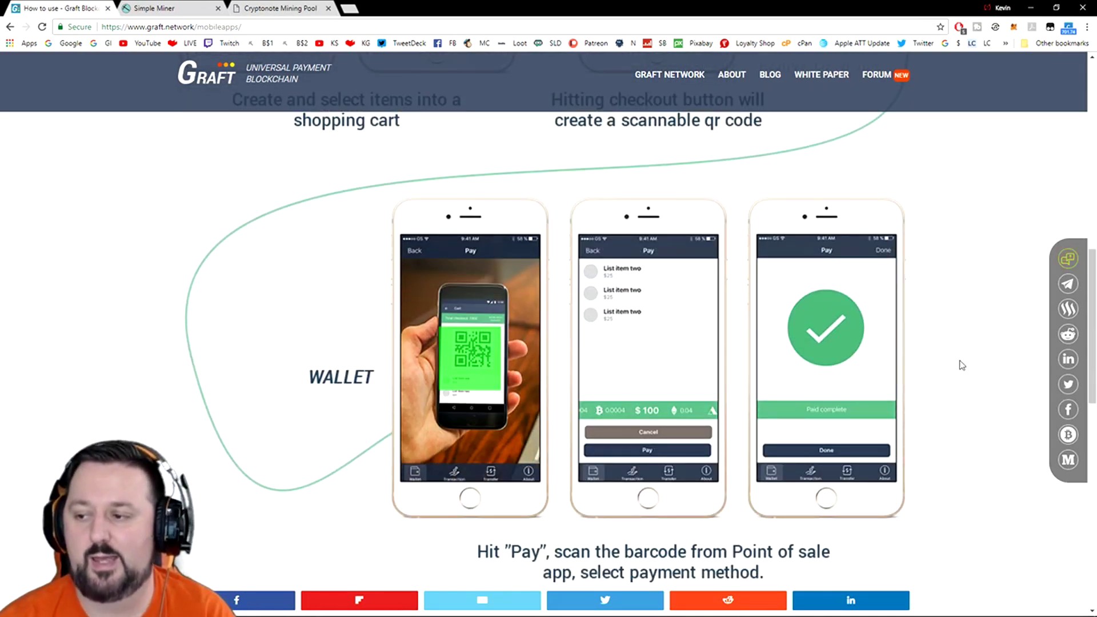
pyautogui.scroll(-7, 962, 365)
pyautogui.scroll(-3, 956, 365)
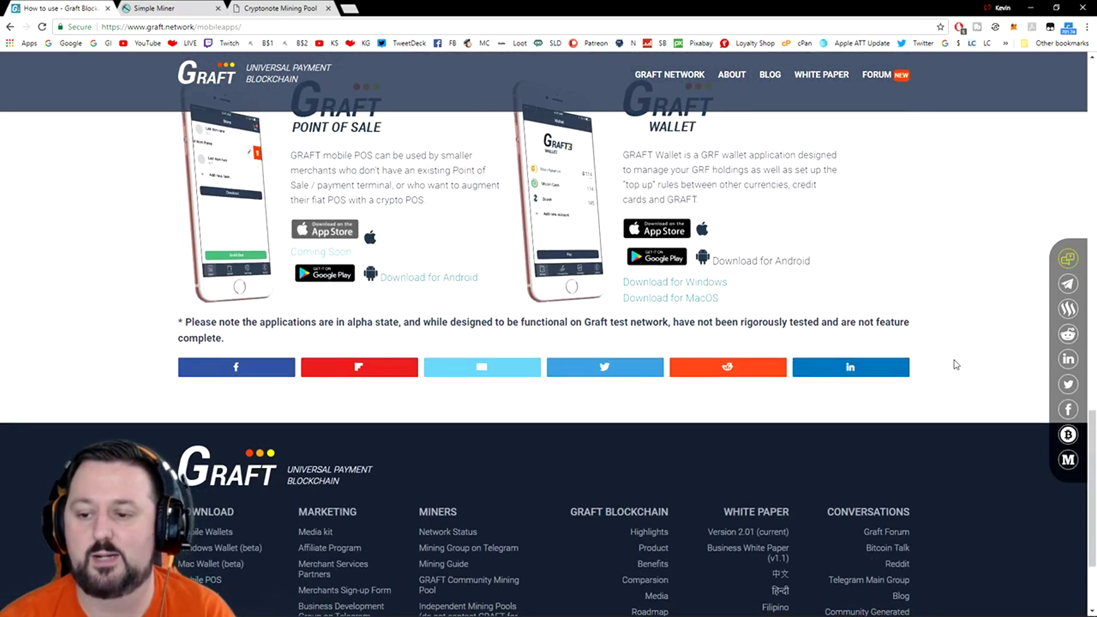
pyautogui.scroll(14, 955, 363)
pyautogui.scroll(5, 945, 370)
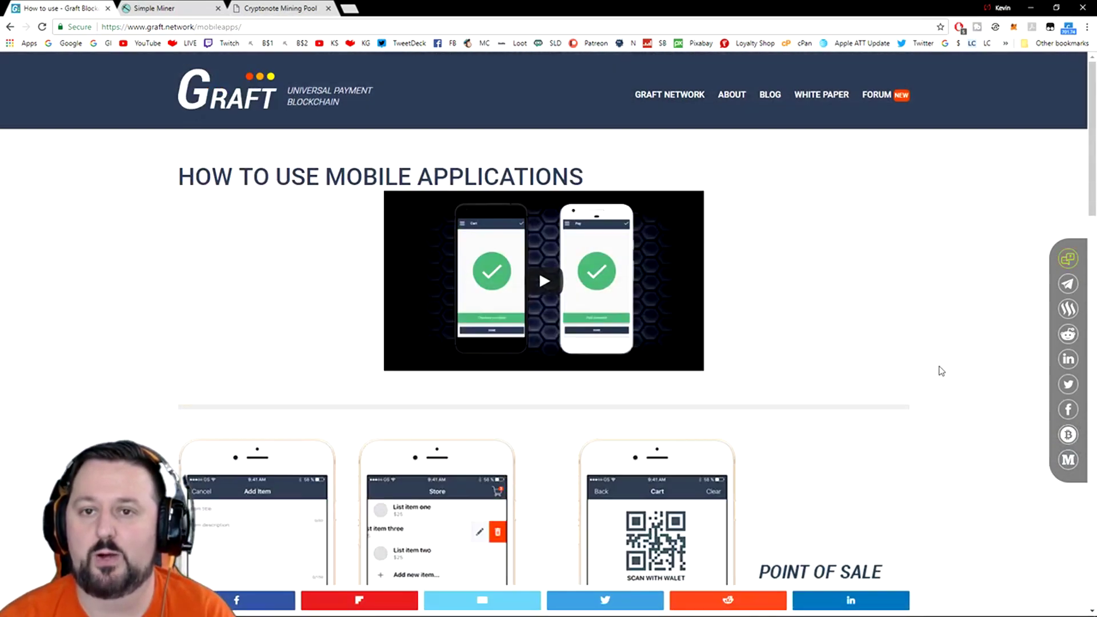
# - On the Simple Miner site, start the MEGA download of Simple_Miner_v2.1.0.0.zip
pyautogui.click(143, 11)
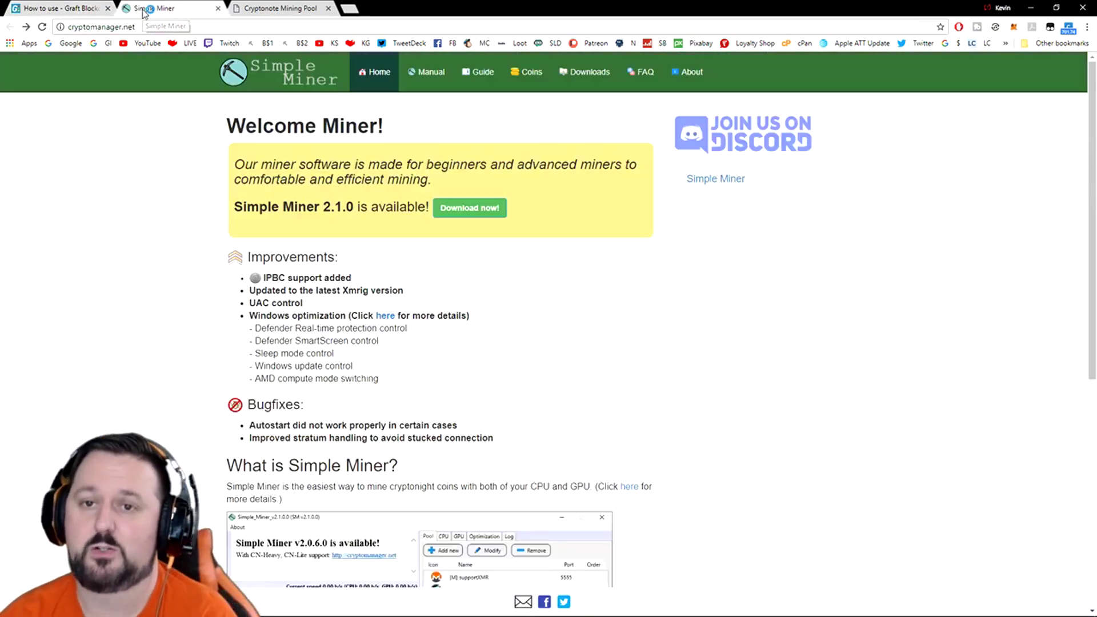
pyautogui.click(449, 154)
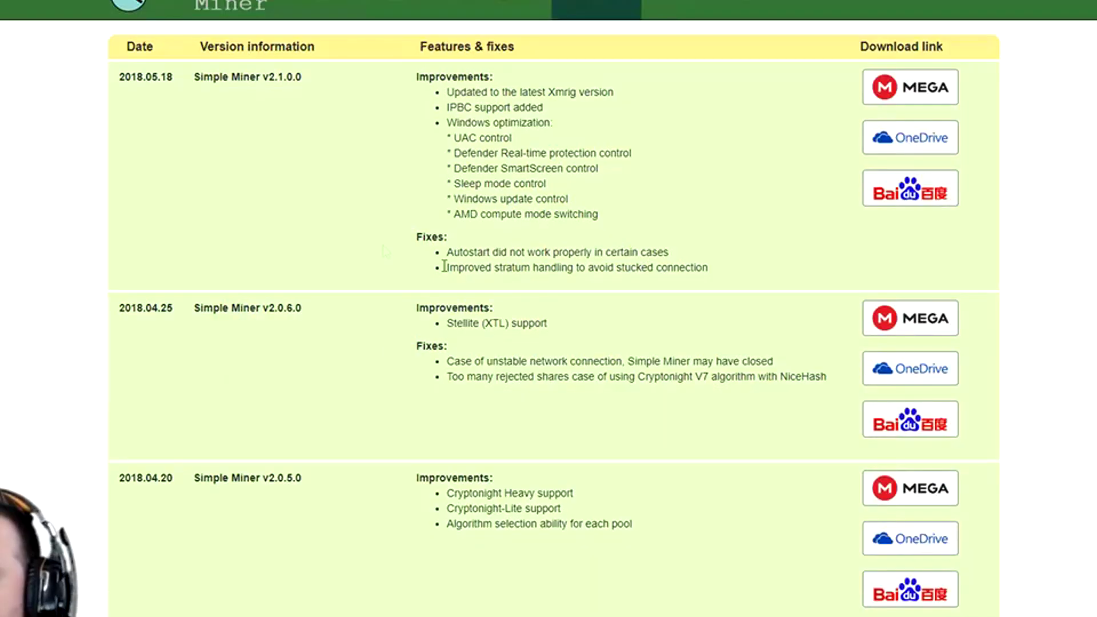
pyautogui.click(914, 89)
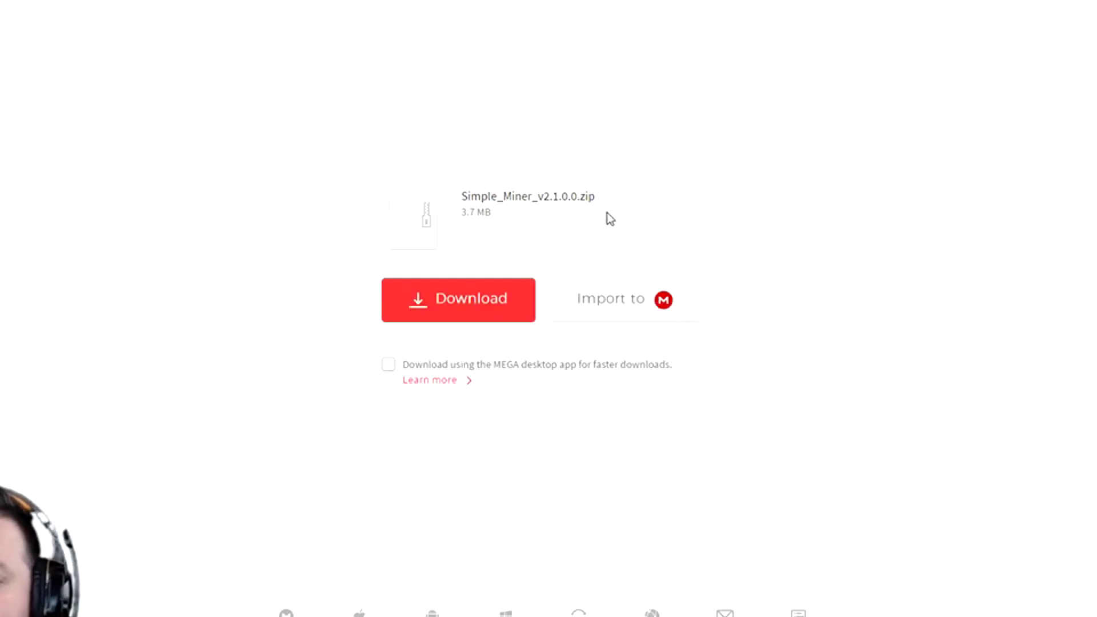
pyautogui.click(463, 309)
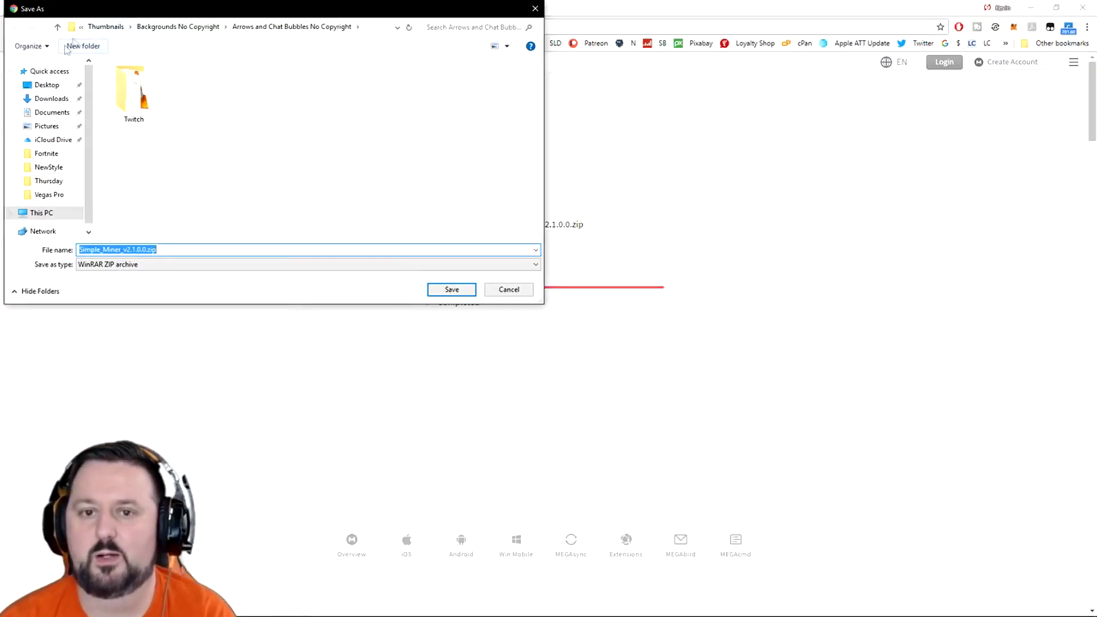
# - Save Simple_Miner_v2.1.0.0.zip to the Desktop, then move the opened WinRAR window aside
pyautogui.click(47, 84)
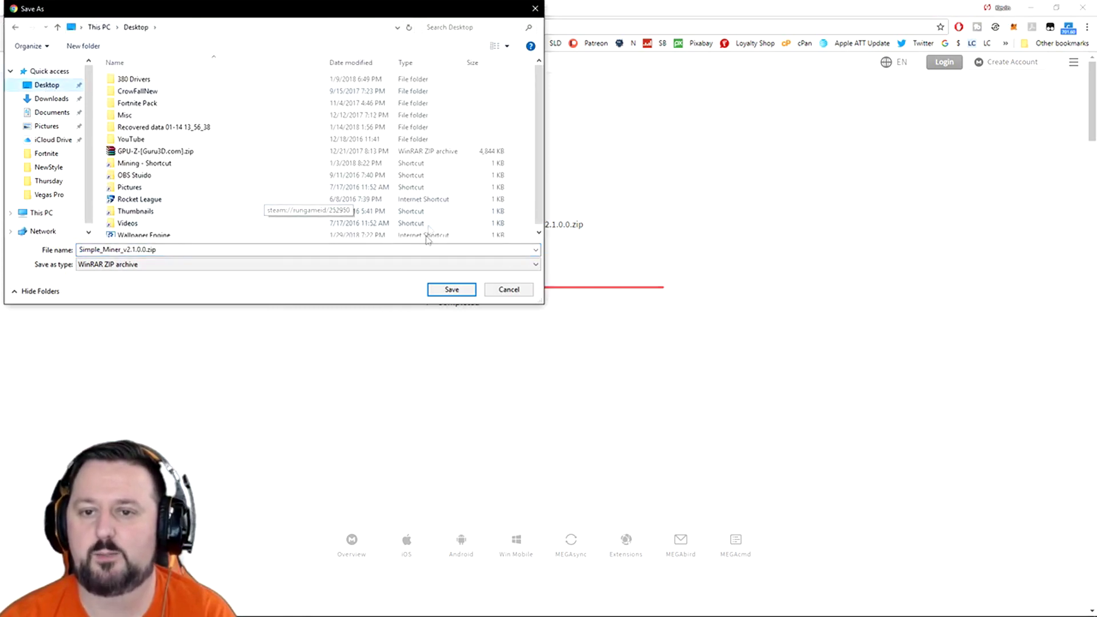
pyautogui.click(448, 290)
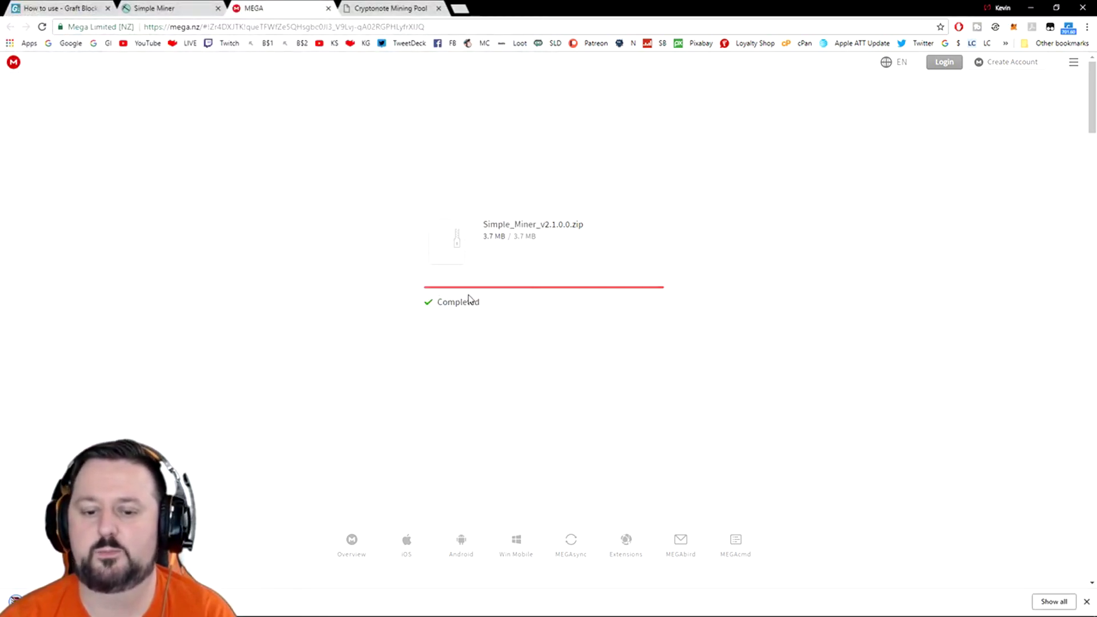
pyautogui.moveTo(845, 109); pyautogui.dragTo(724, 197)
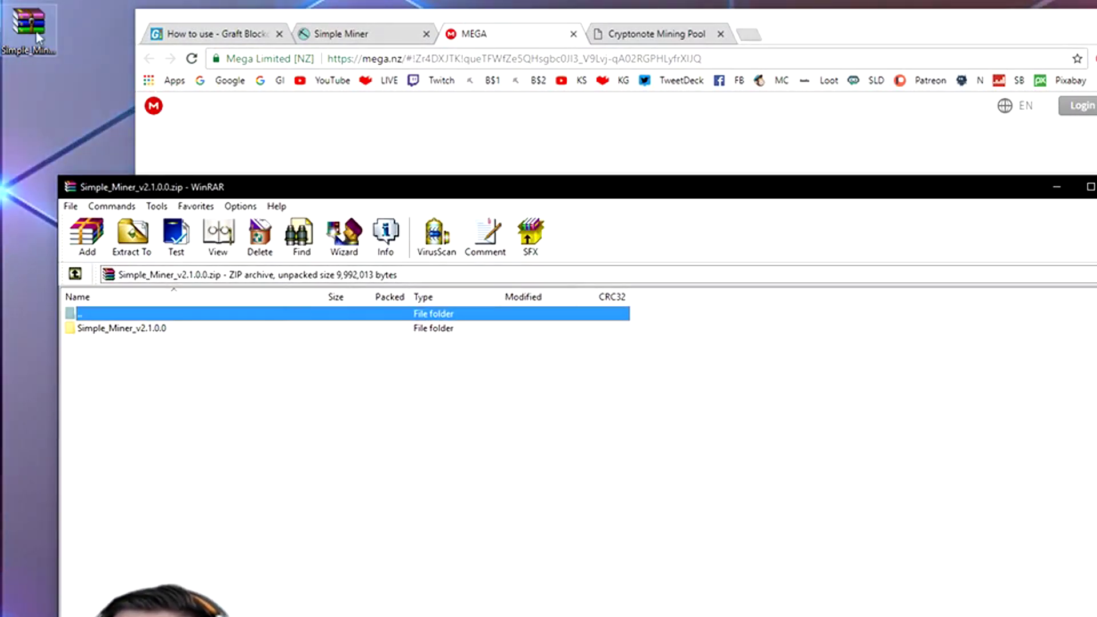
# - Extract the archive with Extract To into the SimpleMiner folder on New Volume (E:)
pyautogui.click(132, 237)
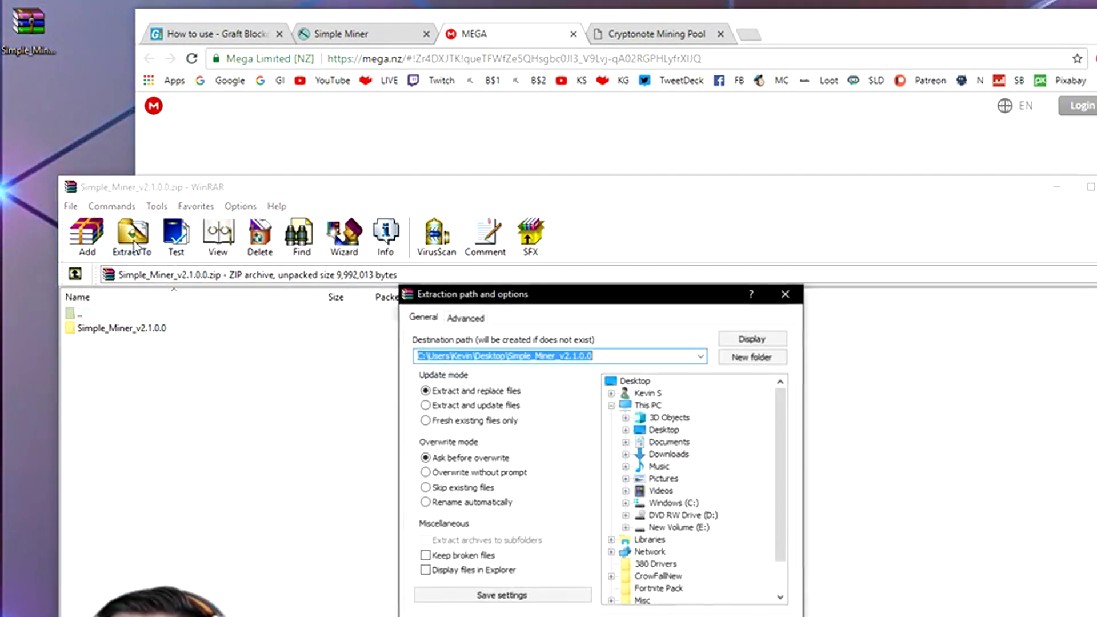
pyautogui.click(672, 527)
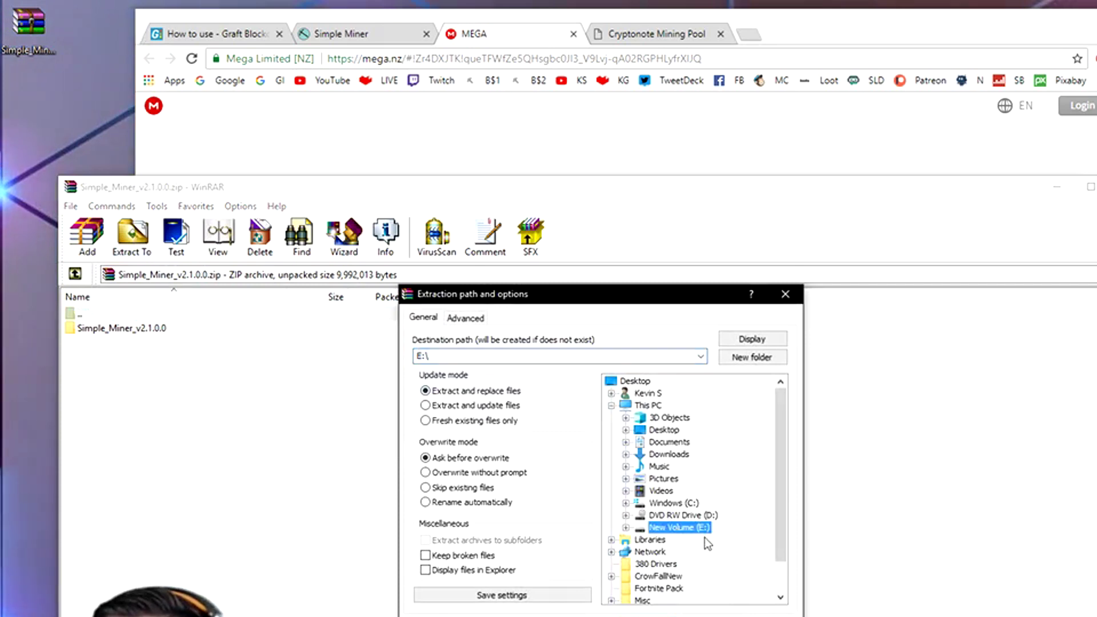
pyautogui.click(626, 528)
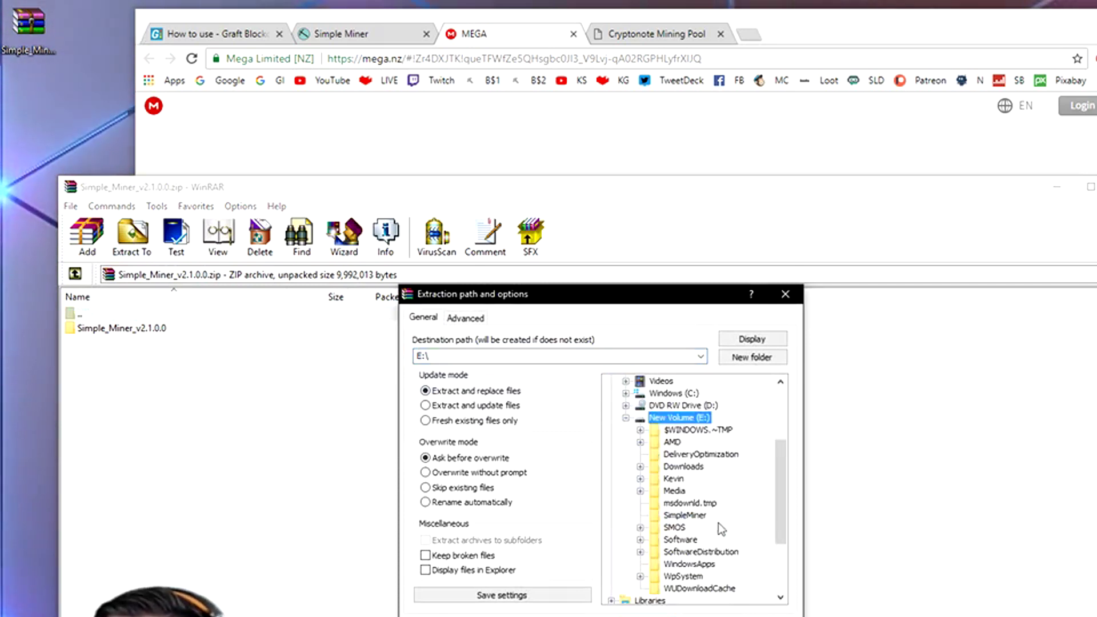
pyautogui.click(685, 515)
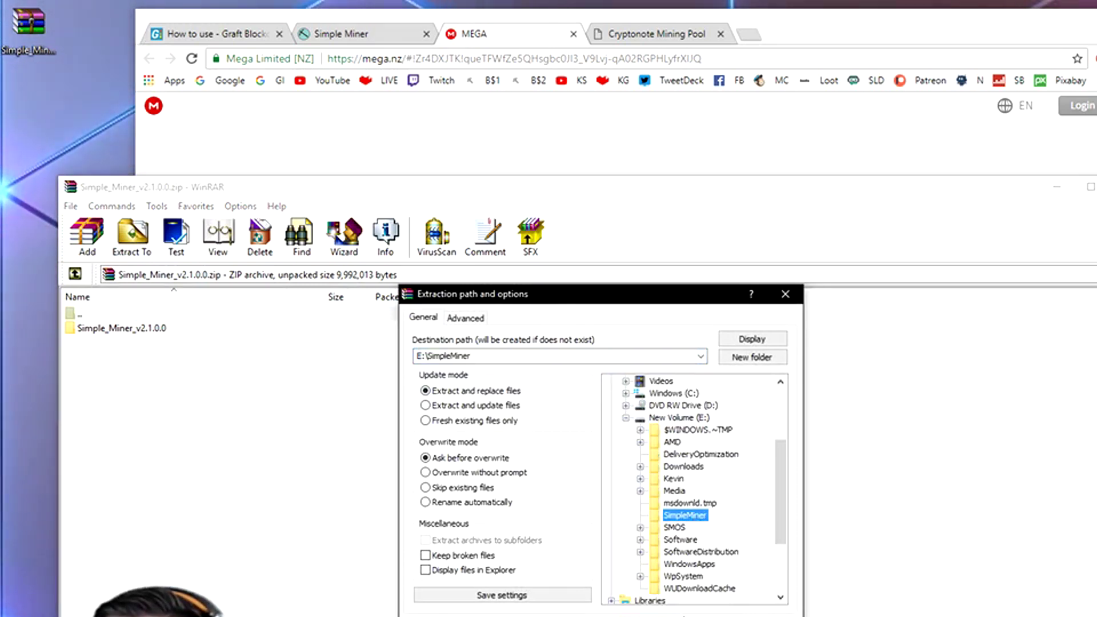
pyautogui.press('Return')
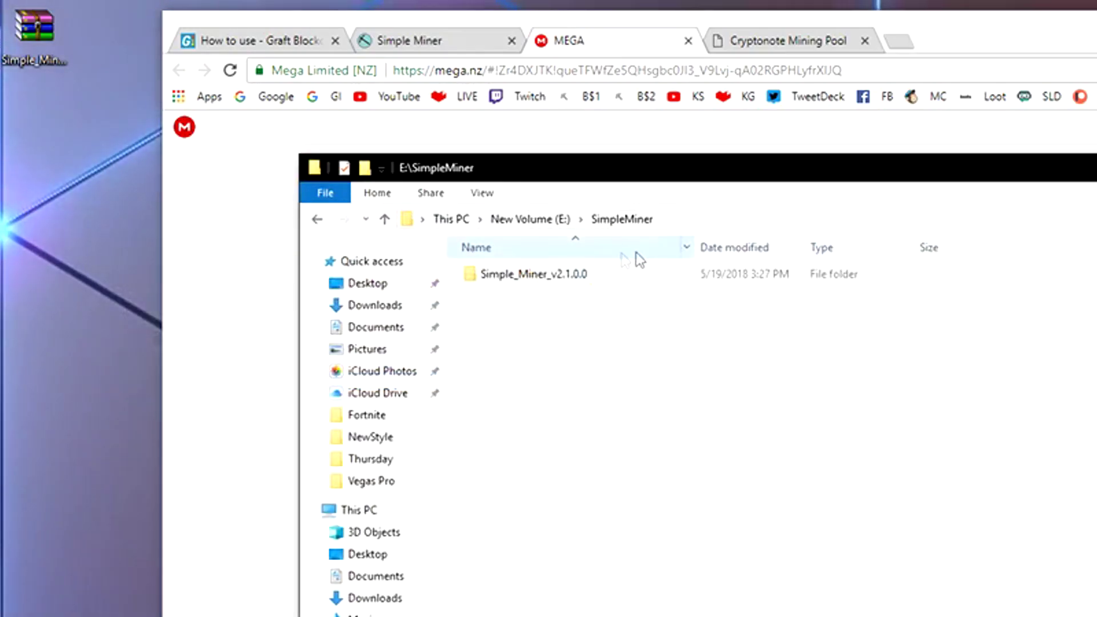
# - Open E:\SimpleMiner\Simple_Miner_v2.1.0.0 and run SimpleMiner.exe
pyautogui.doubleClick(558, 275)
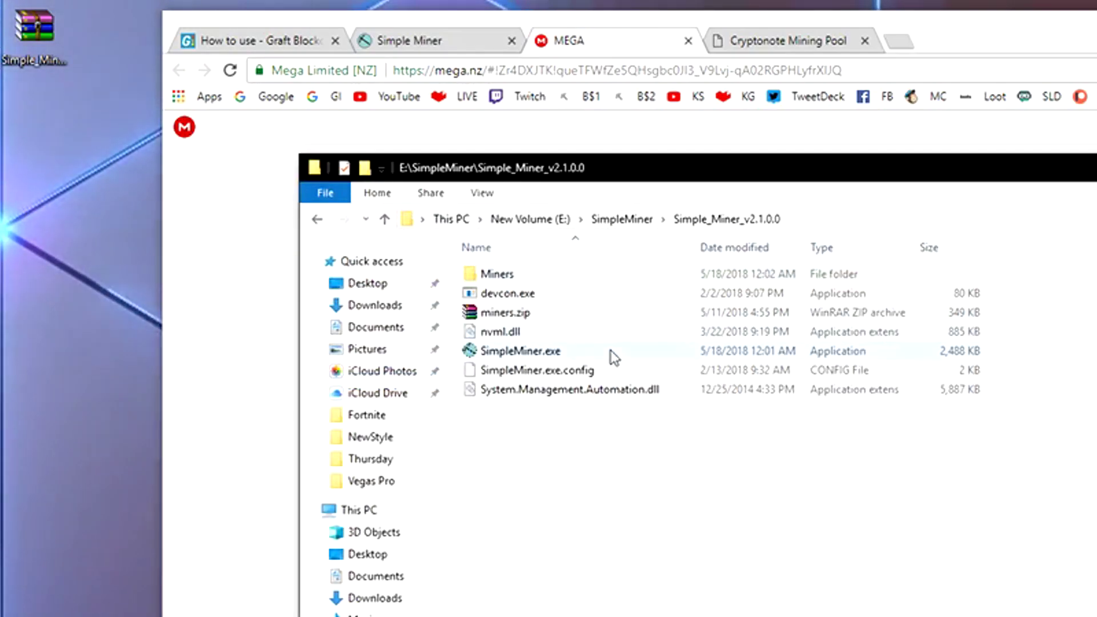
pyautogui.doubleClick(525, 352)
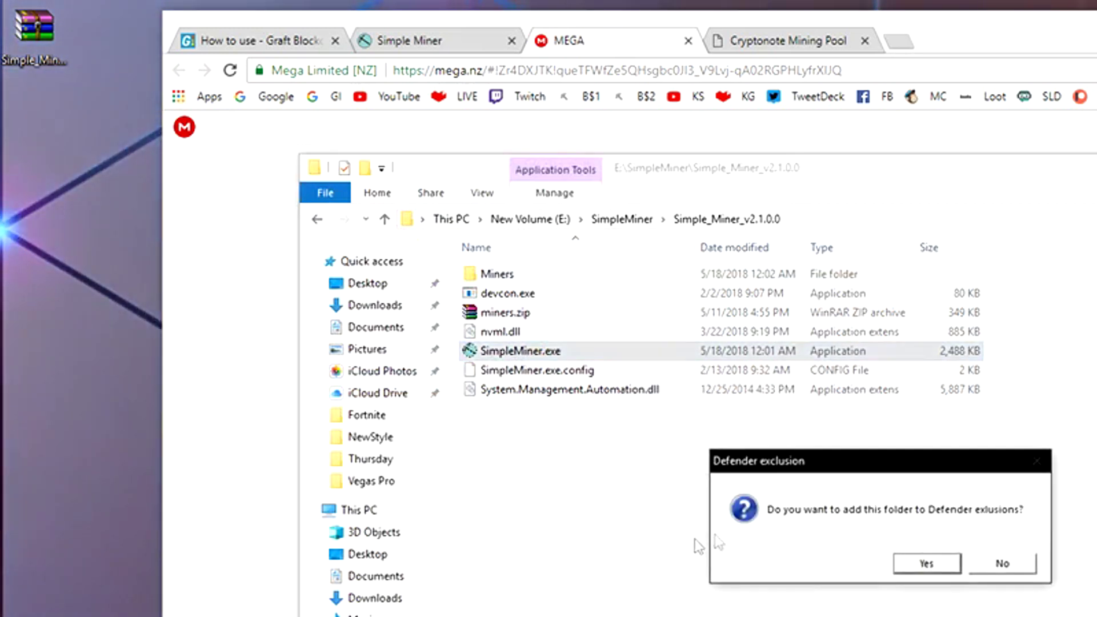
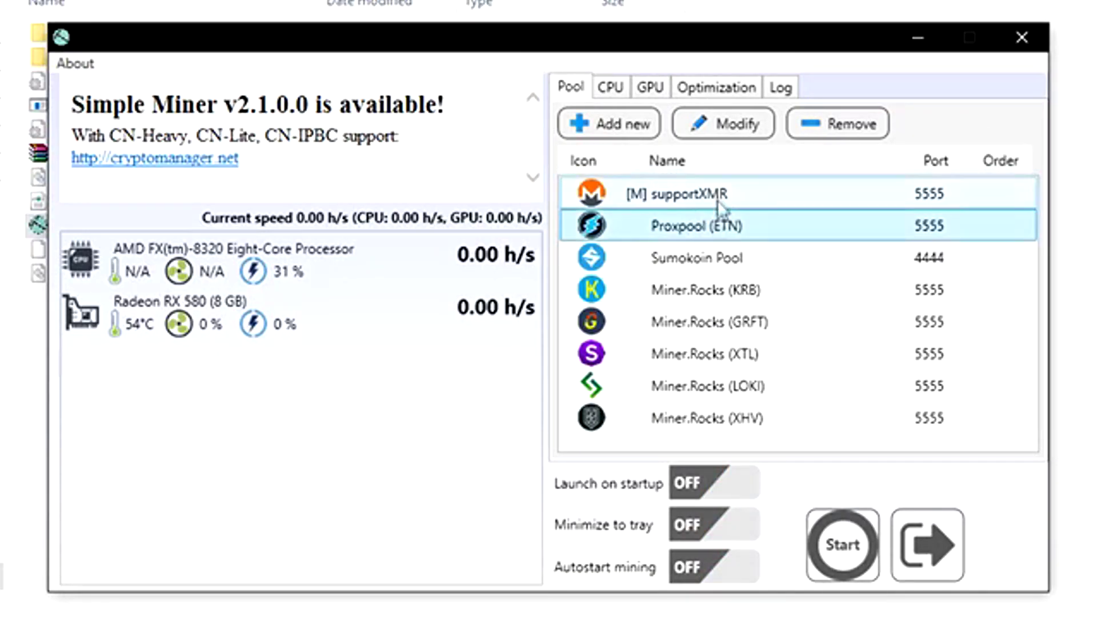
# - Select all preset pools and remove supportXMR, Proxpool (ETN), Sumokoin and Miner.Rocks (KRB)
pyautogui.click(723, 196)
pyautogui.keyDown('shift'); pyautogui.click(719, 420); pyautogui.keyUp('shift')
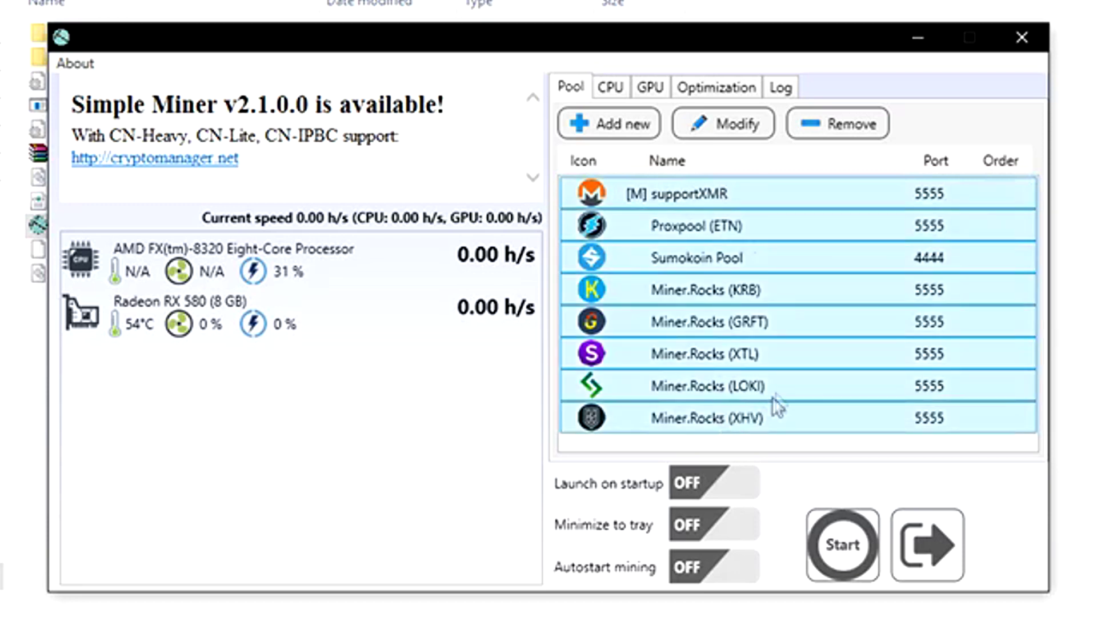
pyautogui.click(835, 127)
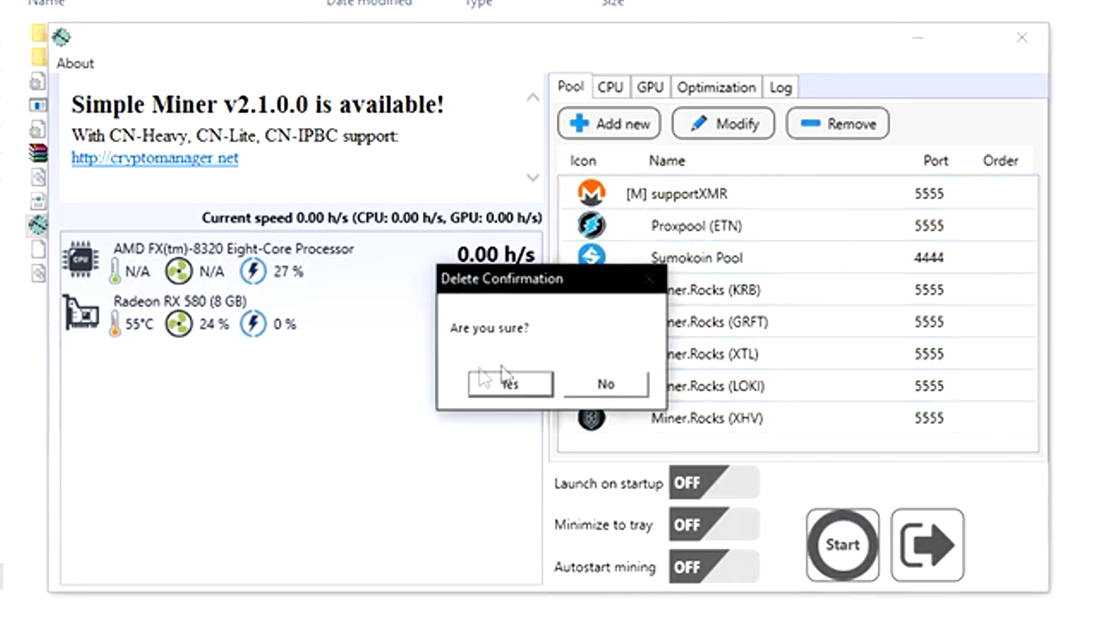
pyautogui.click(494, 388)
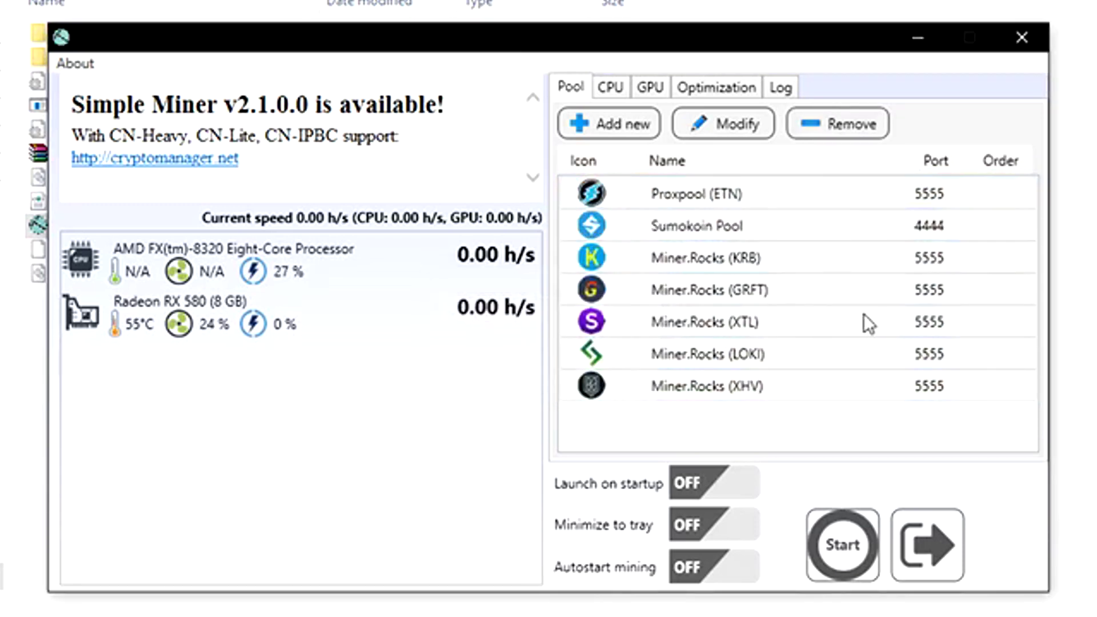
pyautogui.click(858, 132)
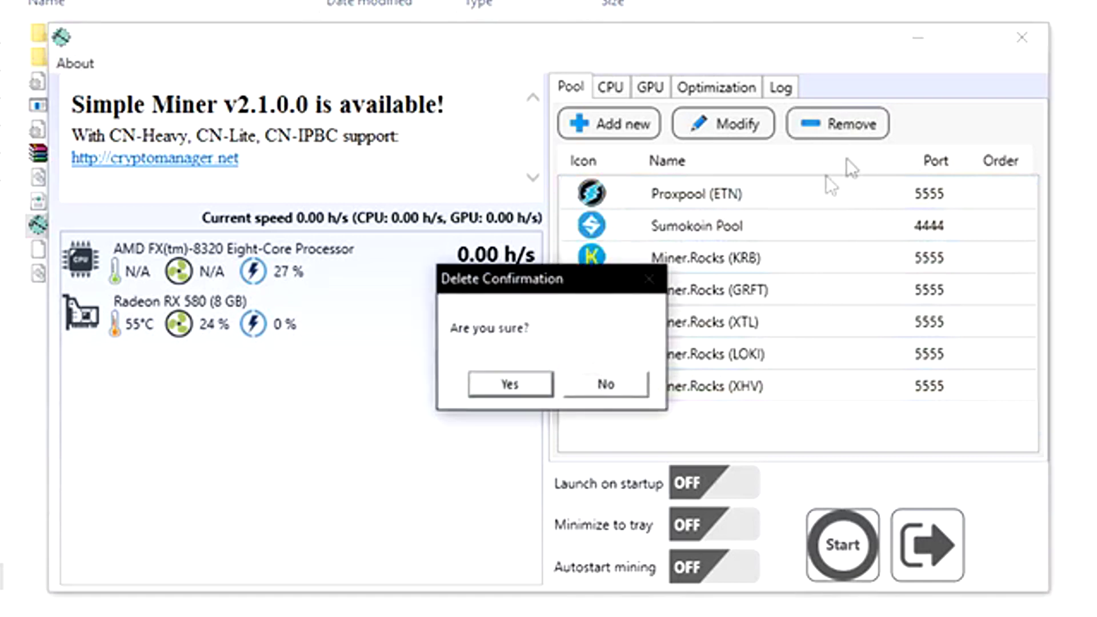
pyautogui.click(522, 387)
pyautogui.click(823, 129)
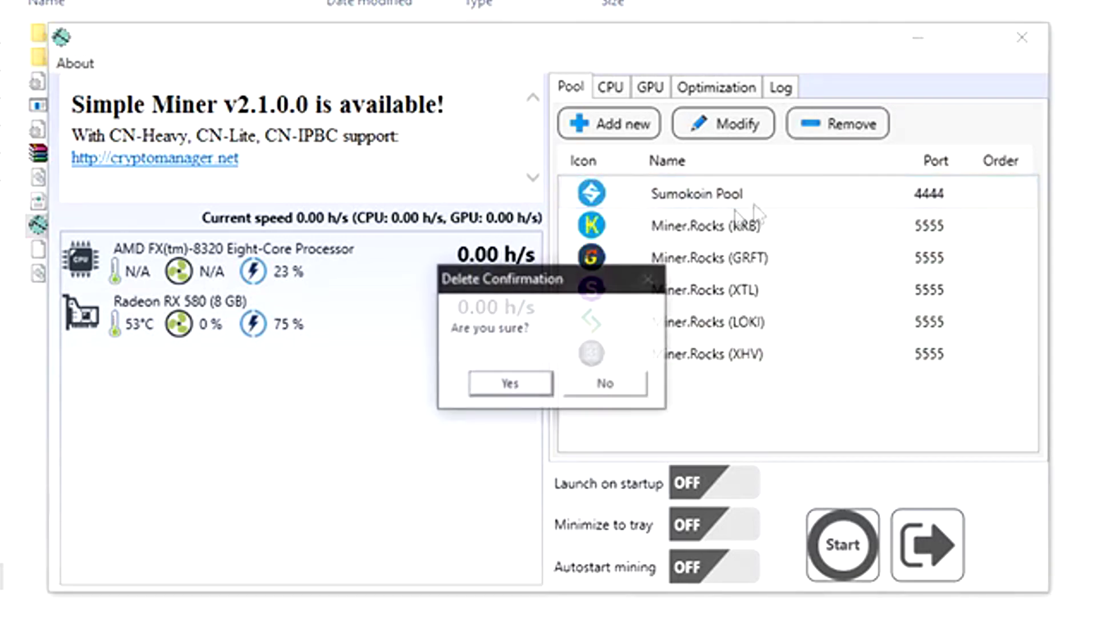
pyautogui.click(494, 385)
pyautogui.click(838, 124)
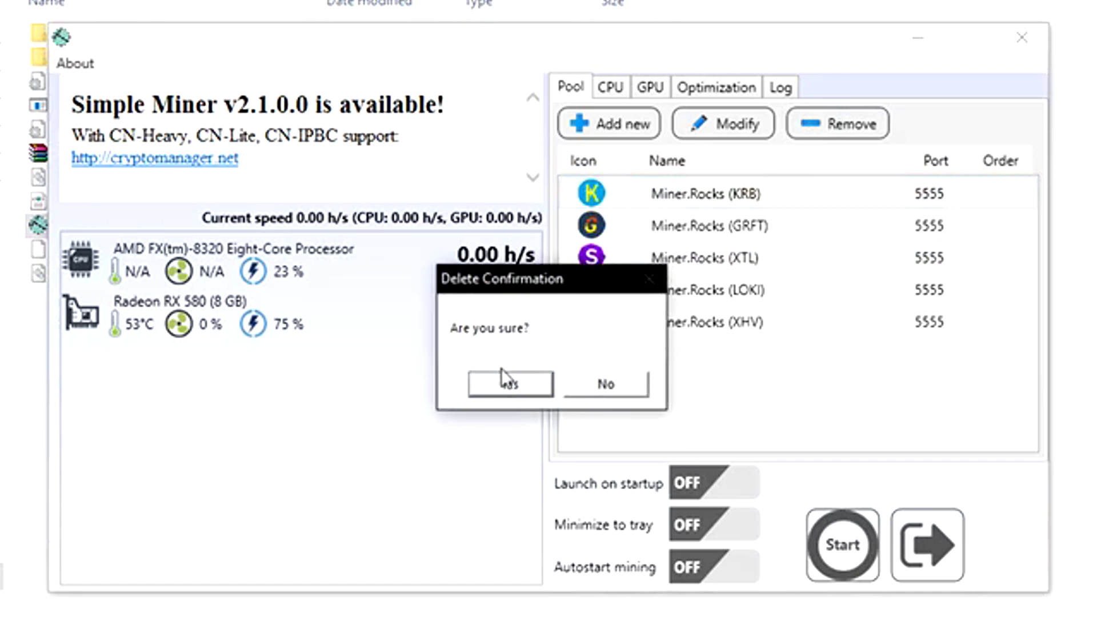
pyautogui.click(511, 392)
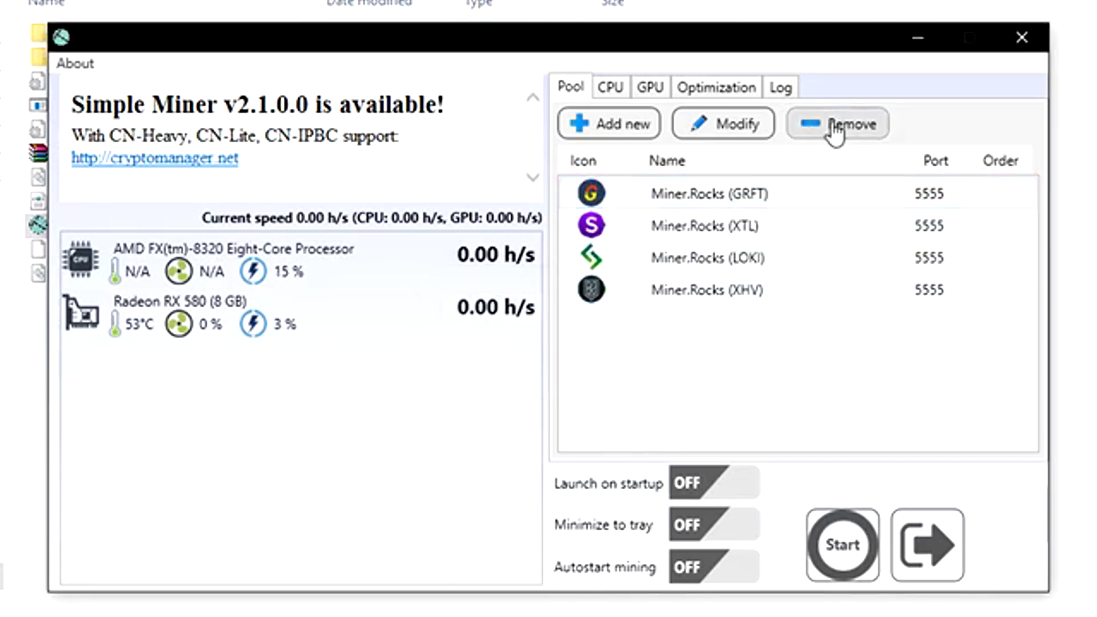
# - Remove the remaining Miner.Rocks GRFT, XTL and LOKI pools and the last pool
pyautogui.click(832, 128)
pyautogui.click(505, 388)
pyautogui.click(743, 194)
pyautogui.click(835, 124)
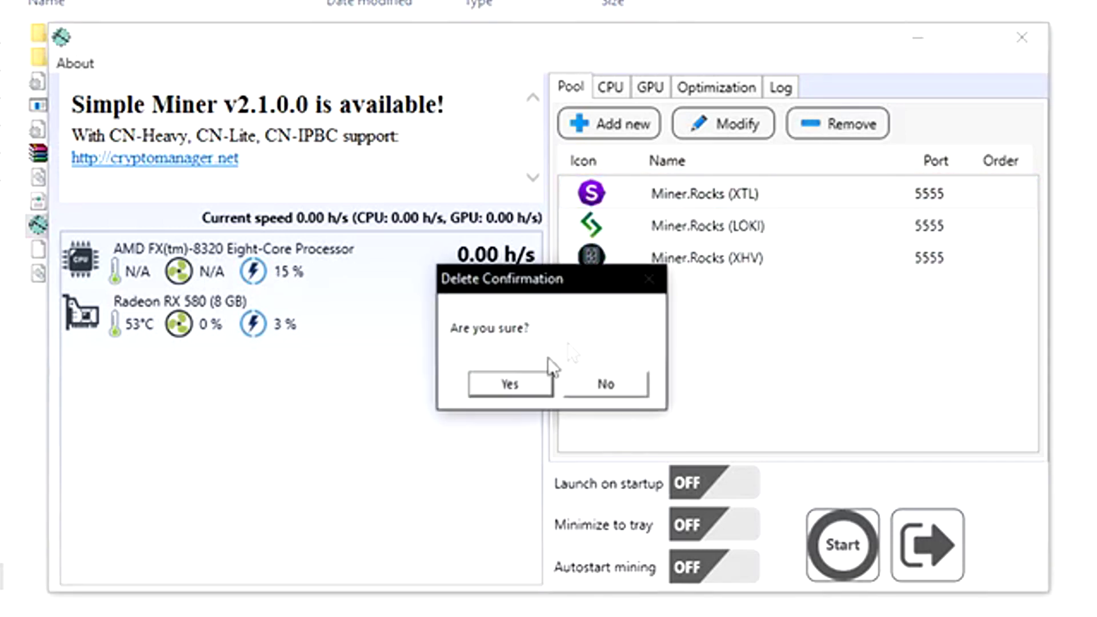
pyautogui.click(512, 388)
pyautogui.click(794, 189)
pyautogui.click(838, 124)
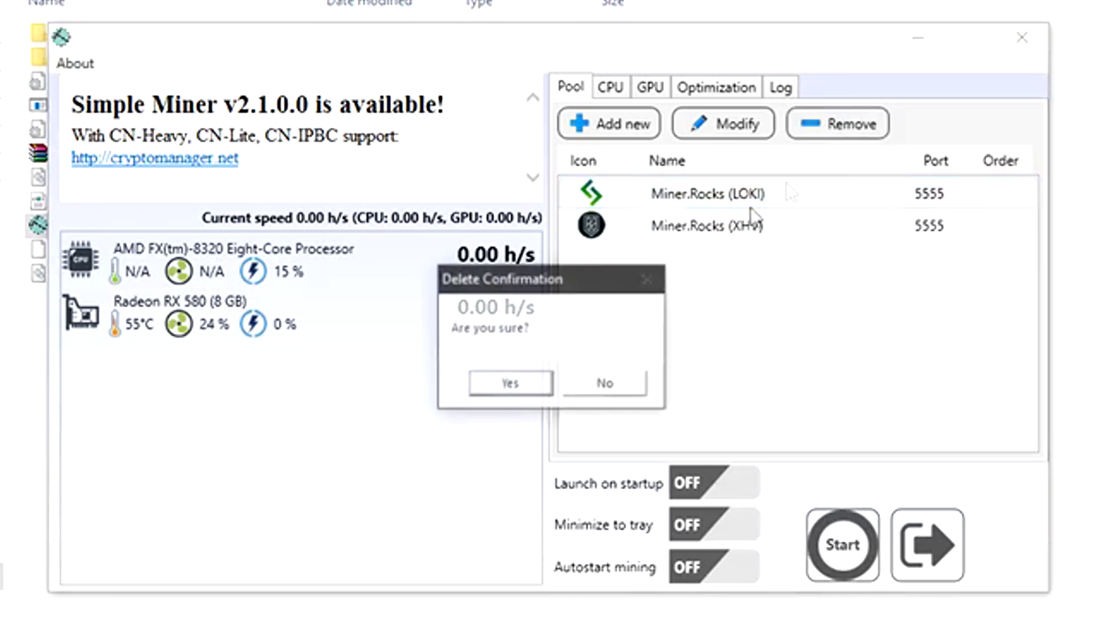
pyautogui.click(512, 391)
pyautogui.click(835, 132)
pyautogui.click(507, 385)
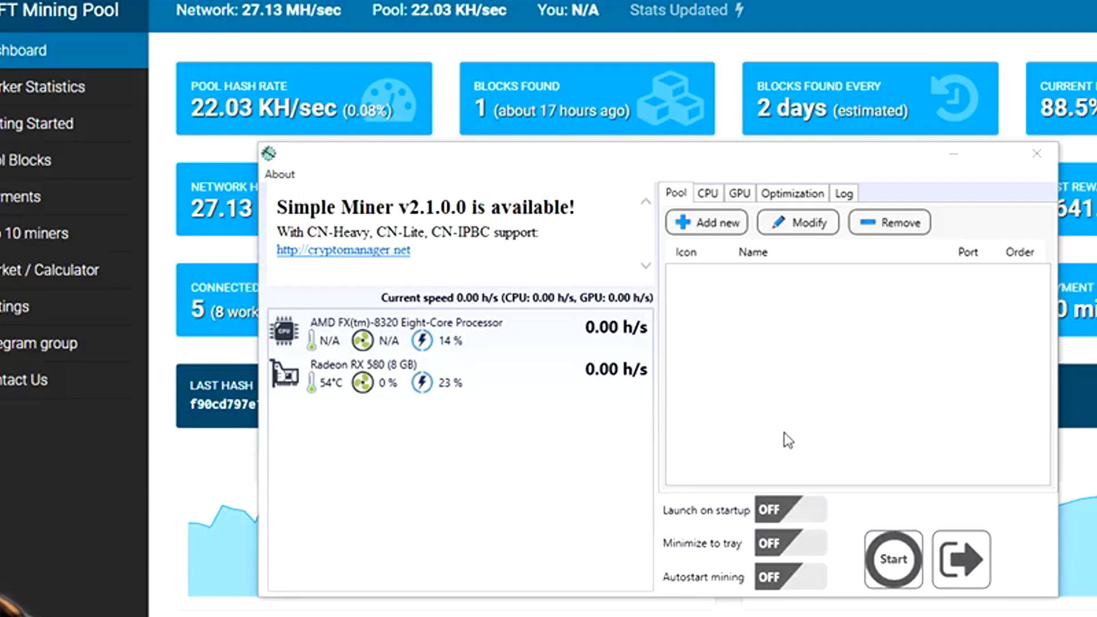
# - Add a new main pool at graft.usaminingpool.com on port 4444, checking the pool's ports page
pyautogui.click(710, 224)
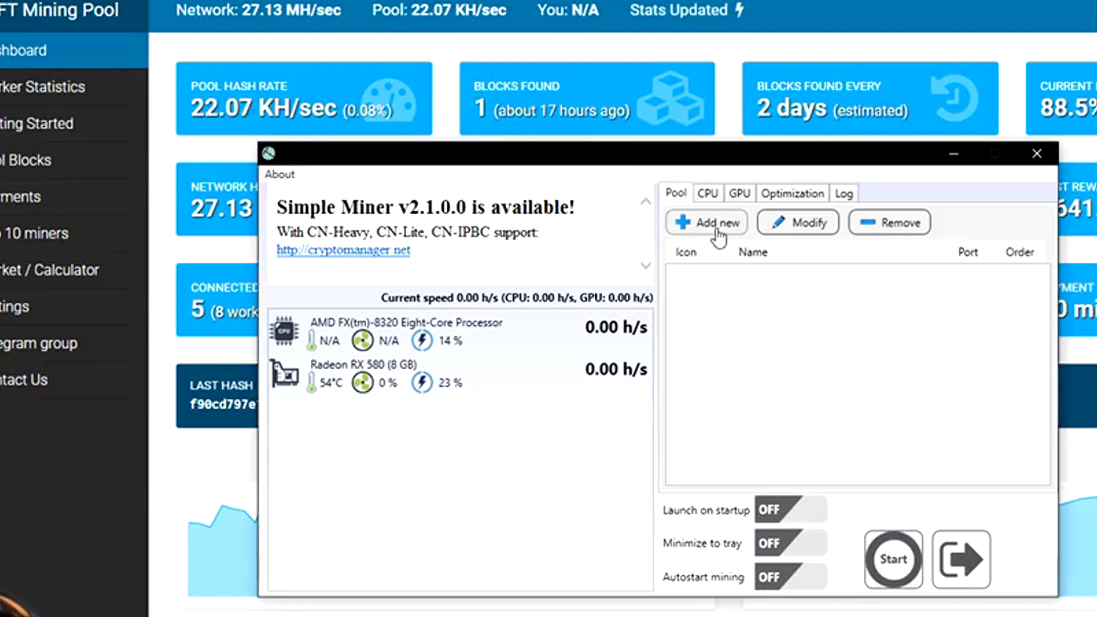
pyautogui.click(684, 277)
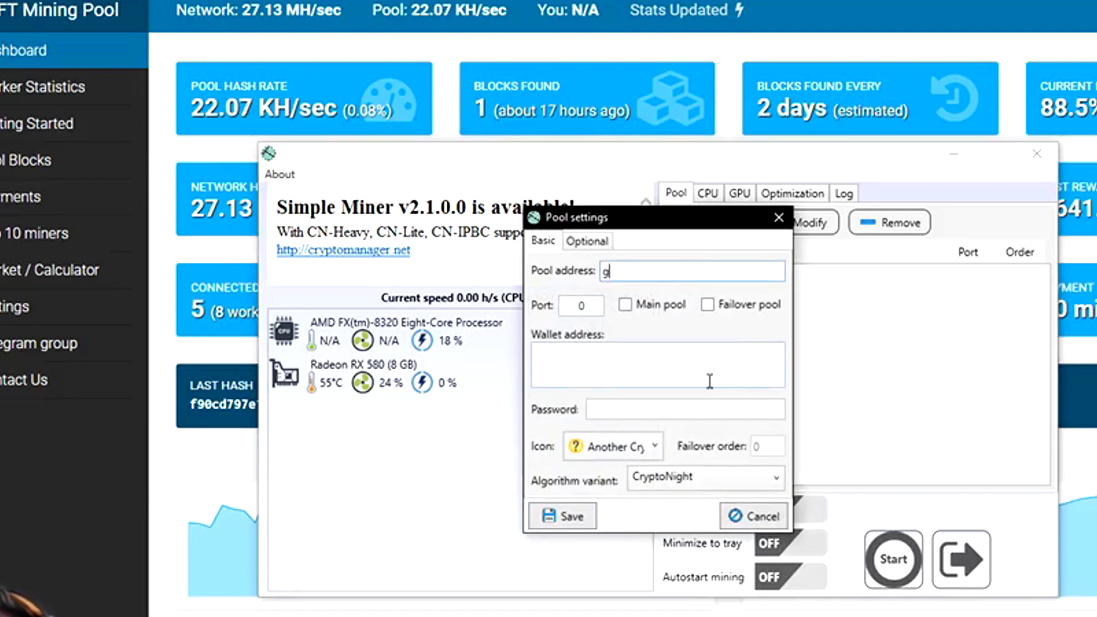
pyautogui.write('graft.usaminingpool.com')
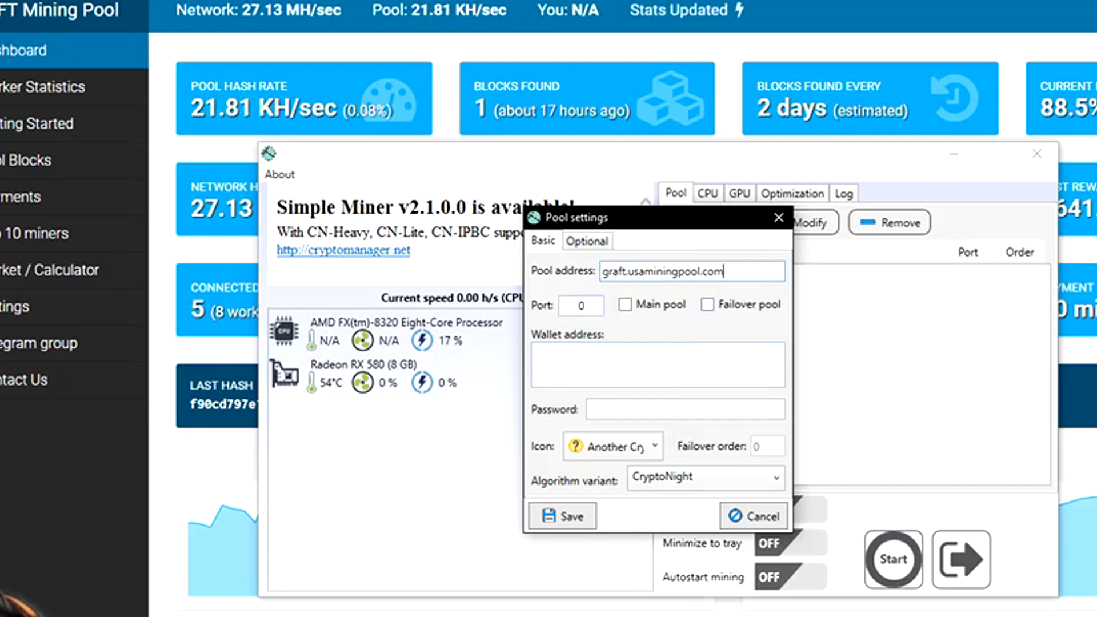
pyautogui.click(35, 123)
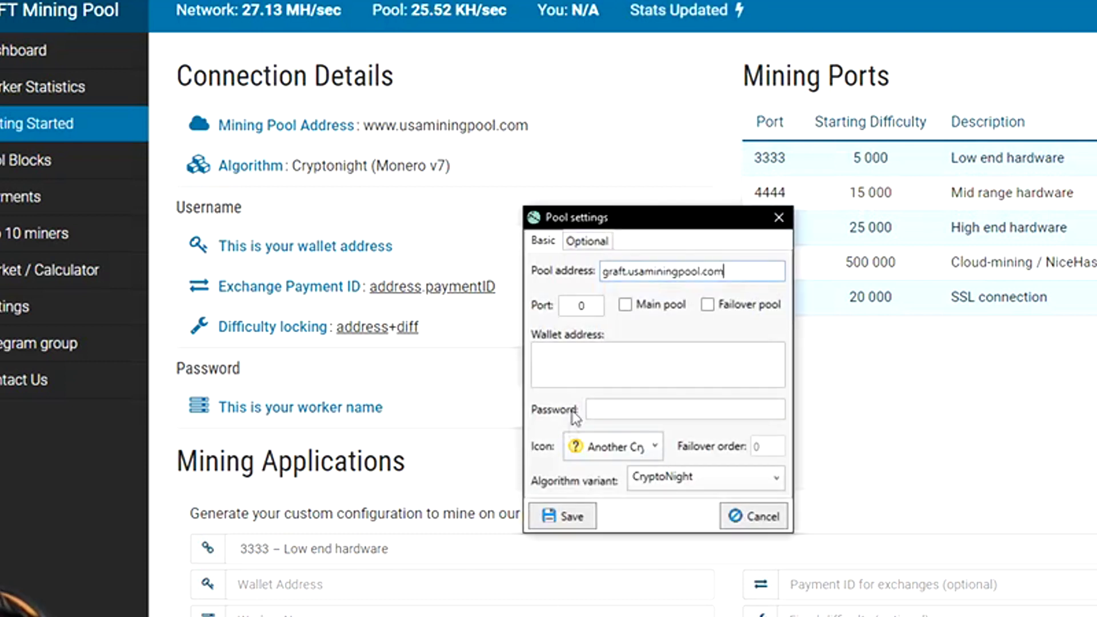
pyautogui.click(563, 304)
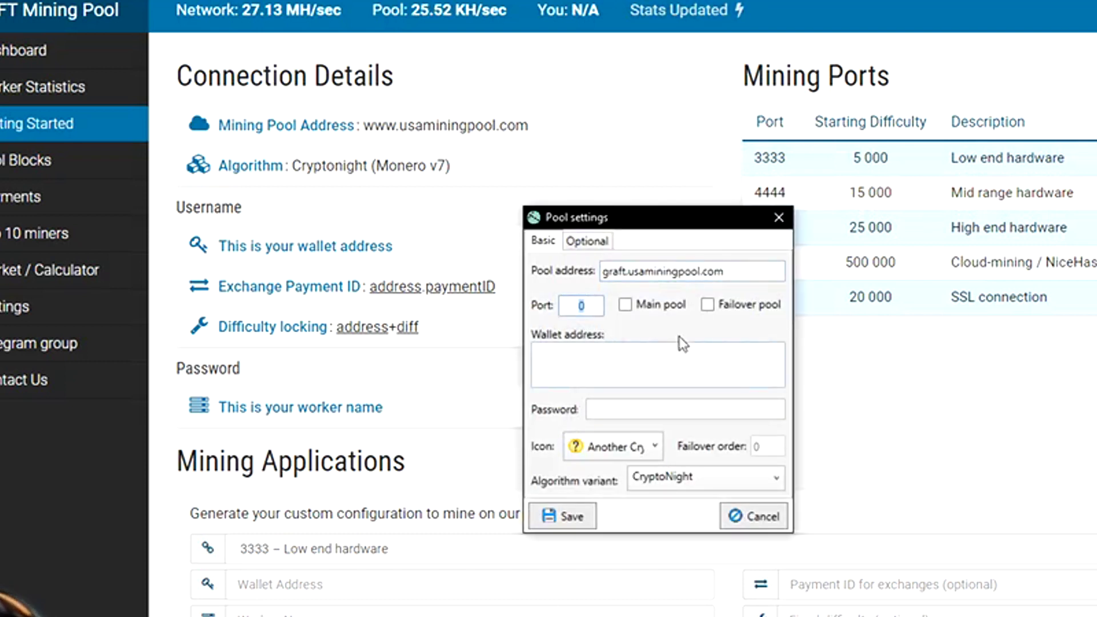
pyautogui.write('4444')
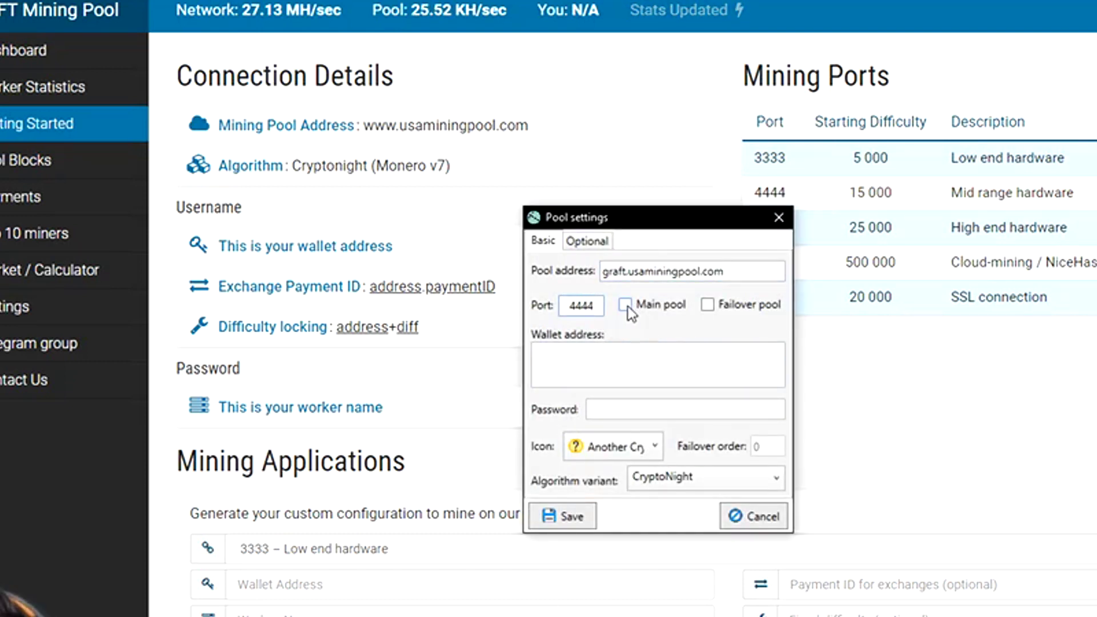
pyautogui.click(627, 306)
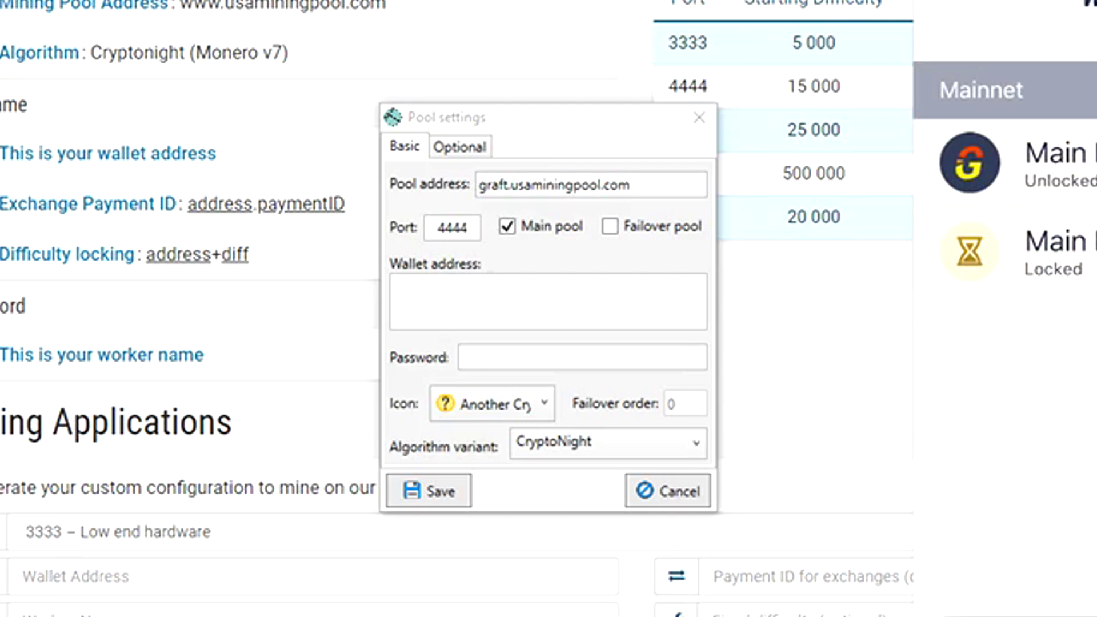
# - Paste the wallet address and enter the worker name as the pool password
pyautogui.rightClick(507, 303)
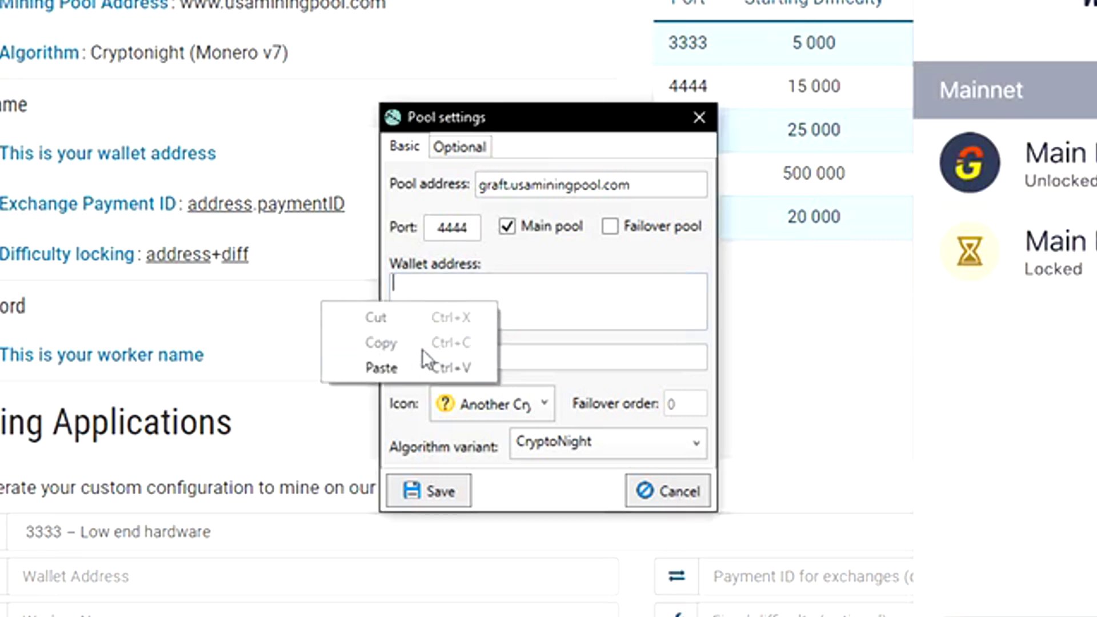
pyautogui.click(426, 367)
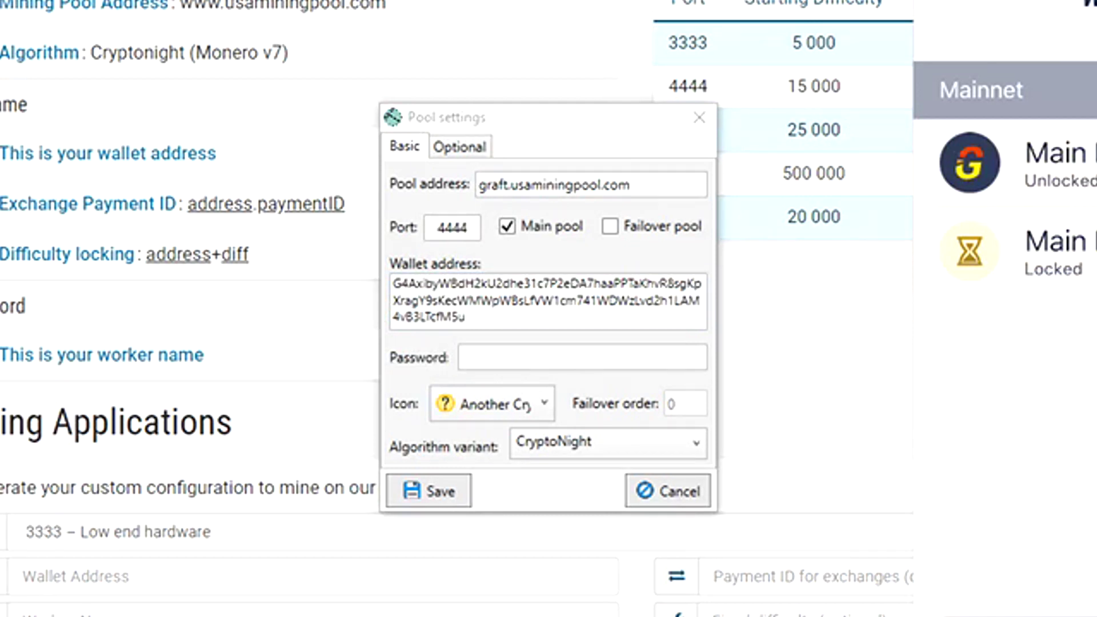
pyautogui.click(537, 359)
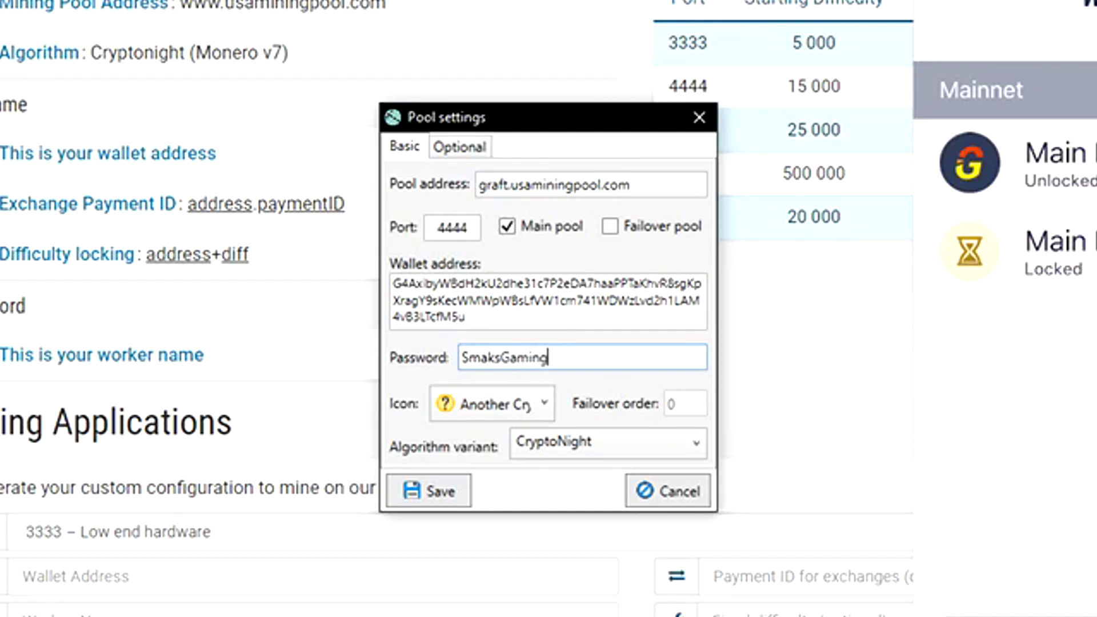
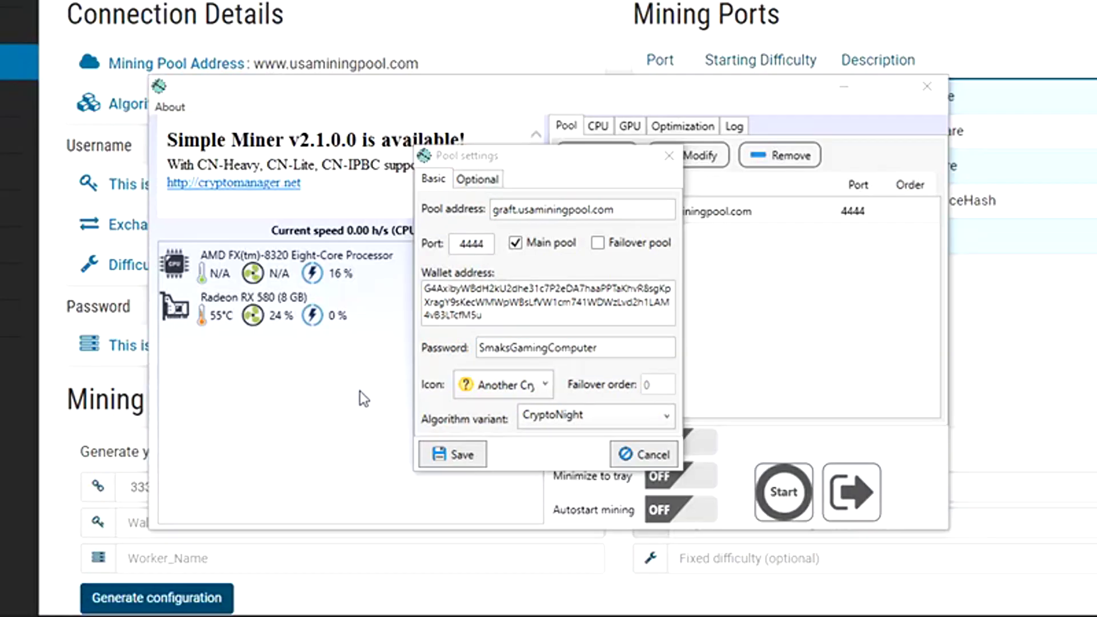
# - Set the pool icon to Graft, review the Optional settings, and save the pool
pyautogui.click(497, 389)
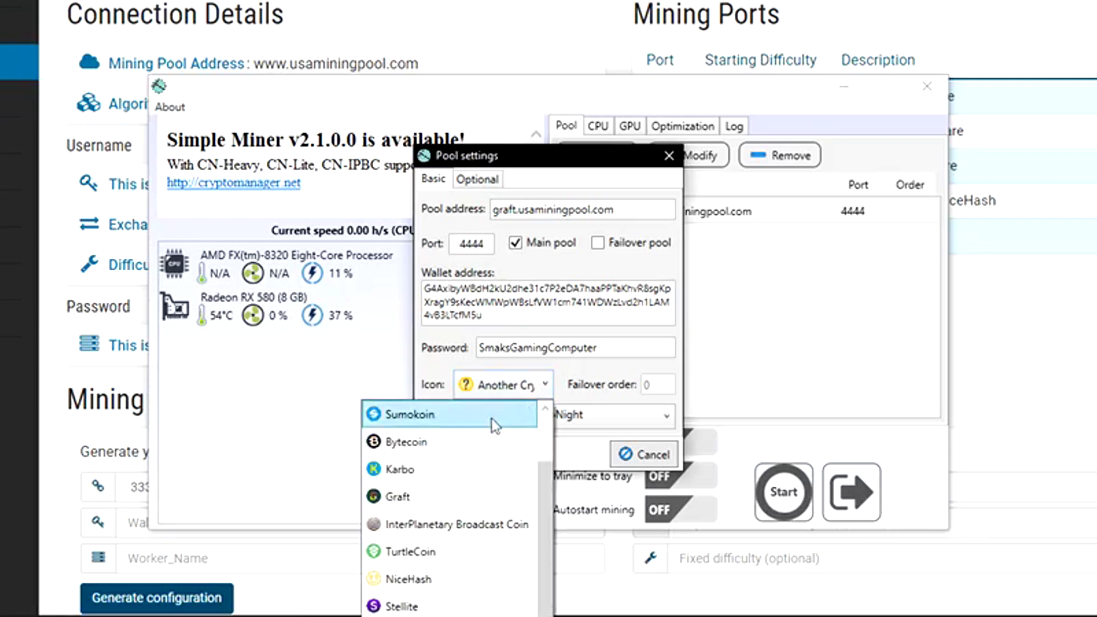
pyautogui.click(413, 501)
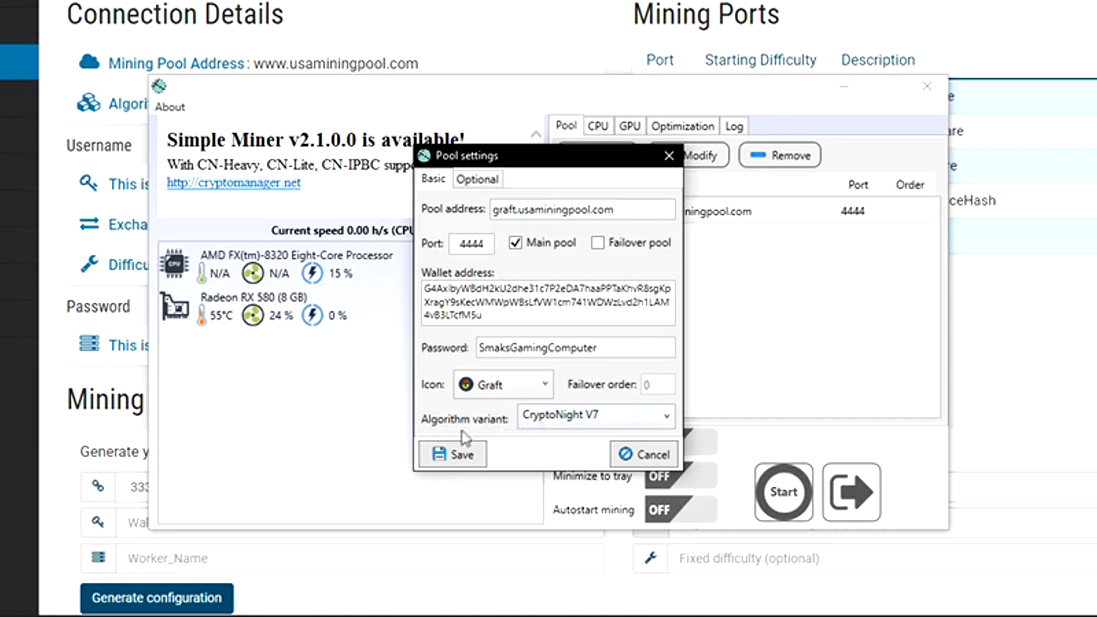
pyautogui.click(470, 180)
pyautogui.click(434, 179)
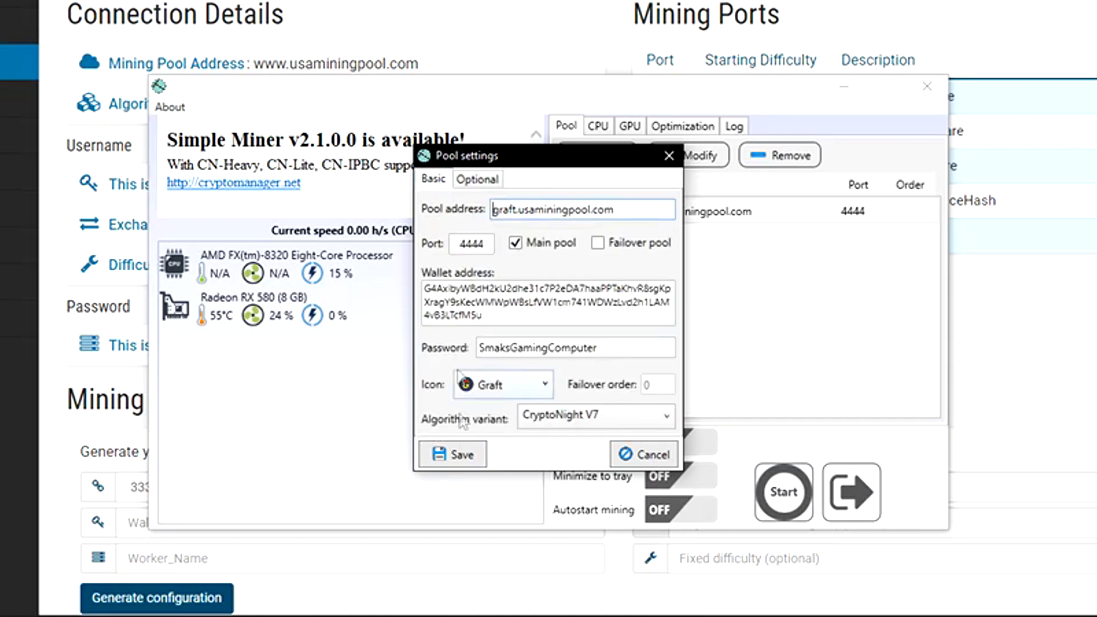
pyautogui.click(461, 455)
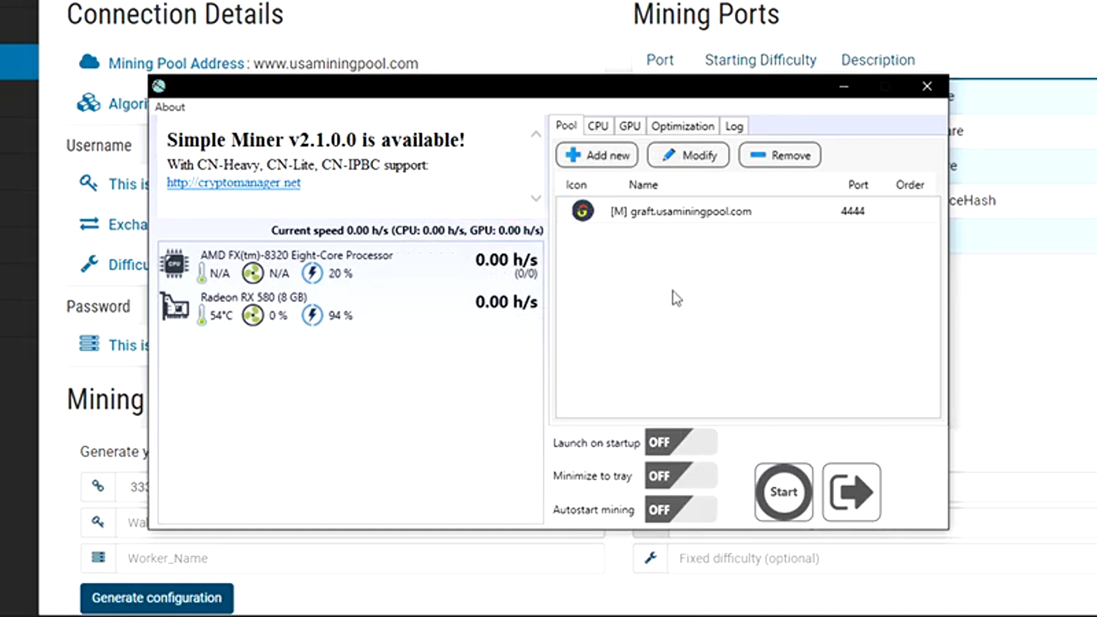
pyautogui.click(600, 128)
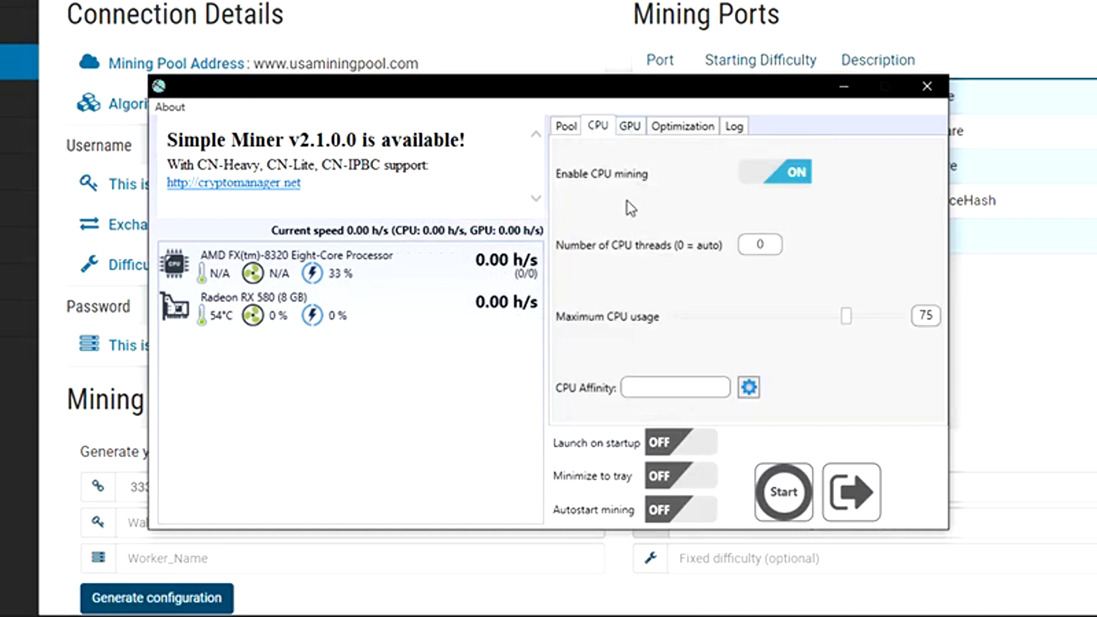
# - Enable the Radeon RX 580 GPU for mining
pyautogui.click(631, 128)
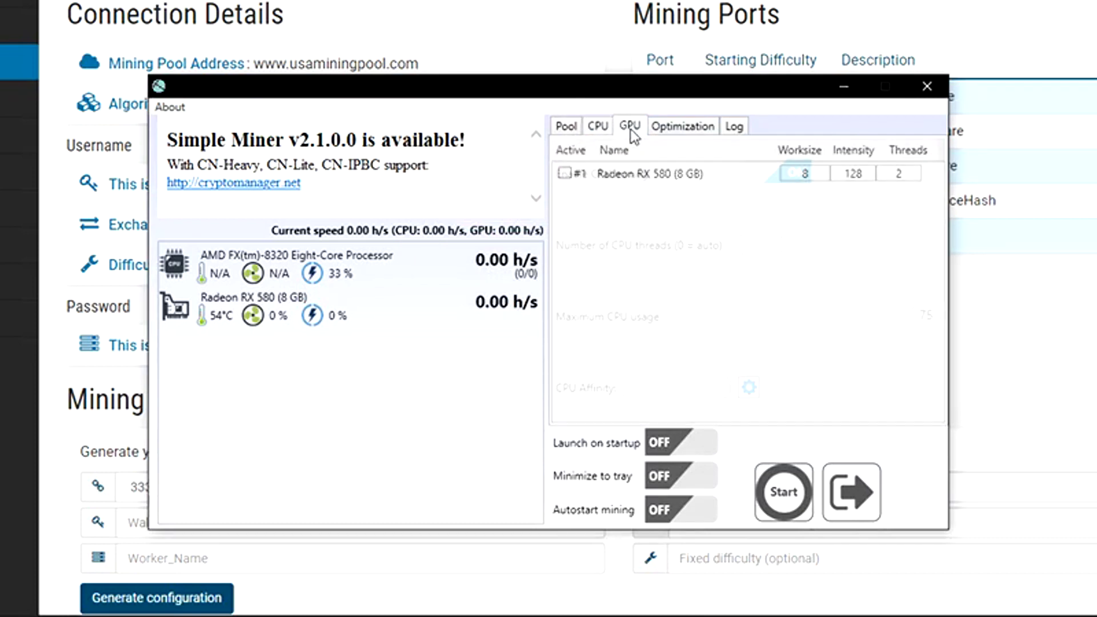
pyautogui.click(565, 174)
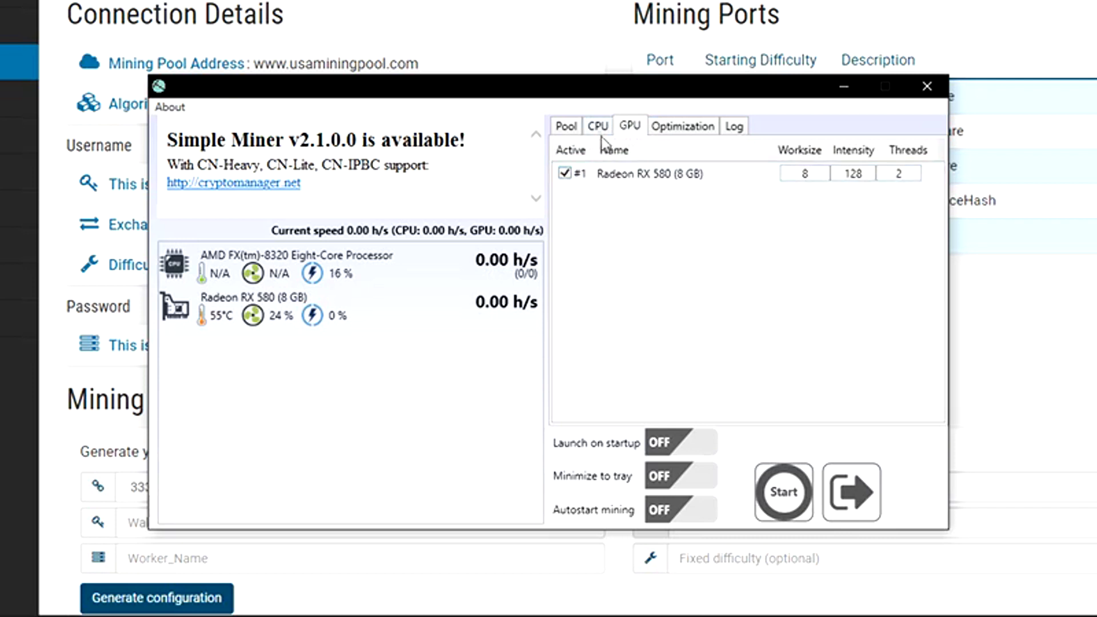
pyautogui.click(566, 126)
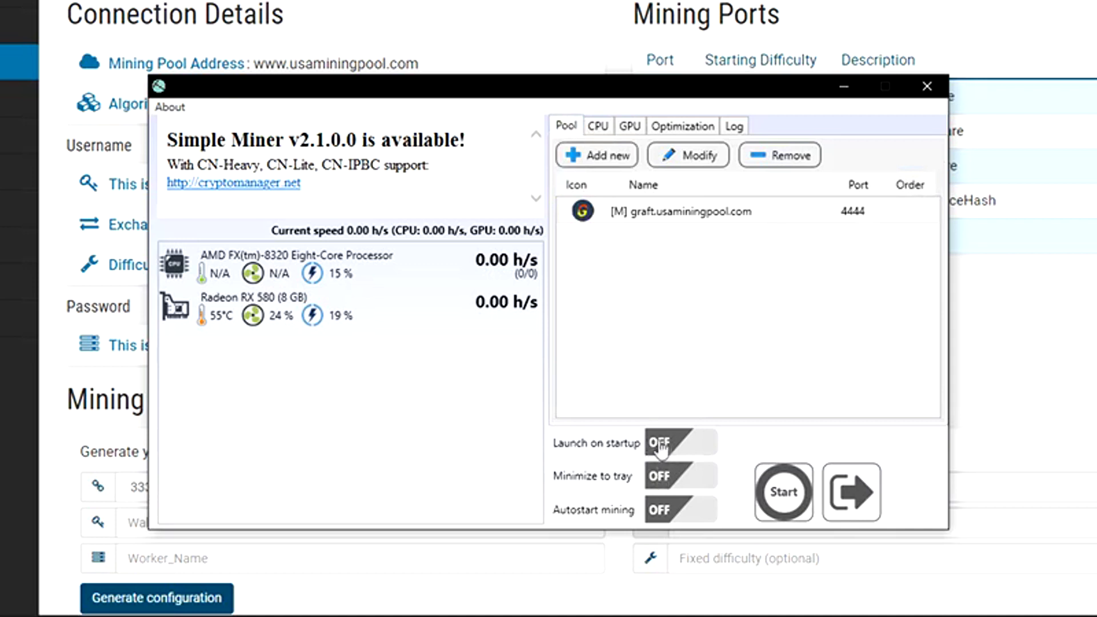
# - Turn on launch on startup, minimize to tray and autostart mining, then start mining
pyautogui.click(686, 449)
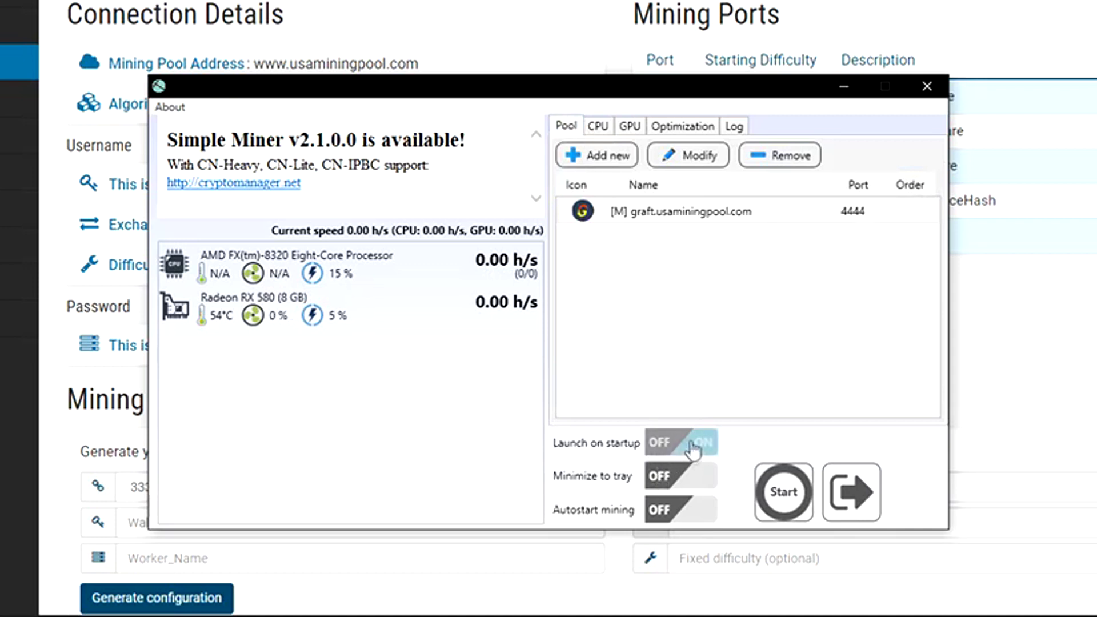
pyautogui.click(688, 483)
pyautogui.click(675, 510)
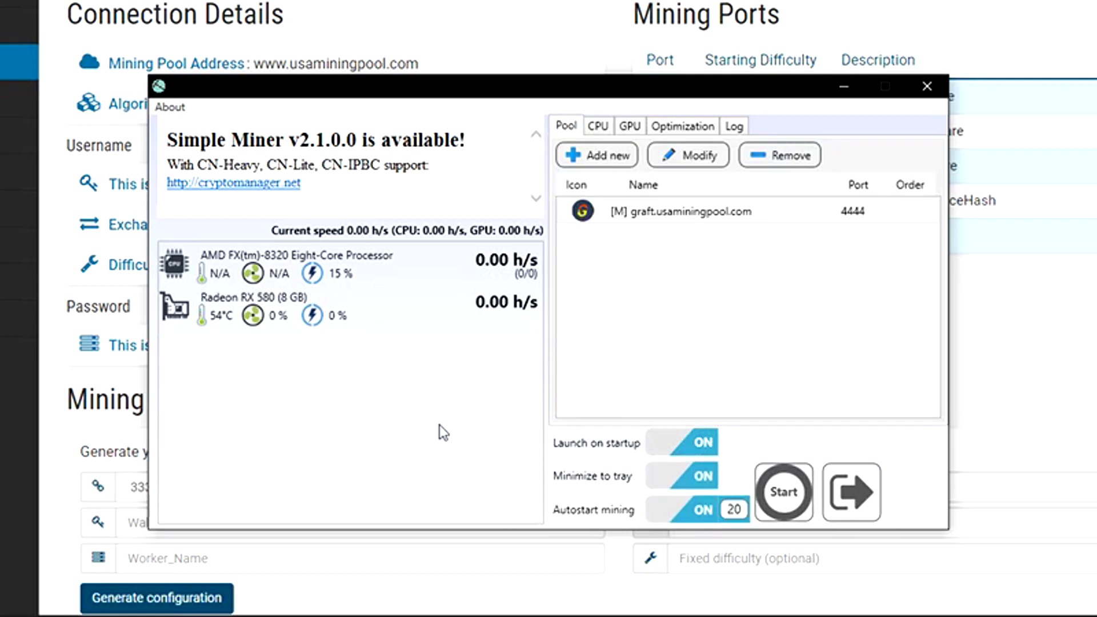
pyautogui.click(778, 503)
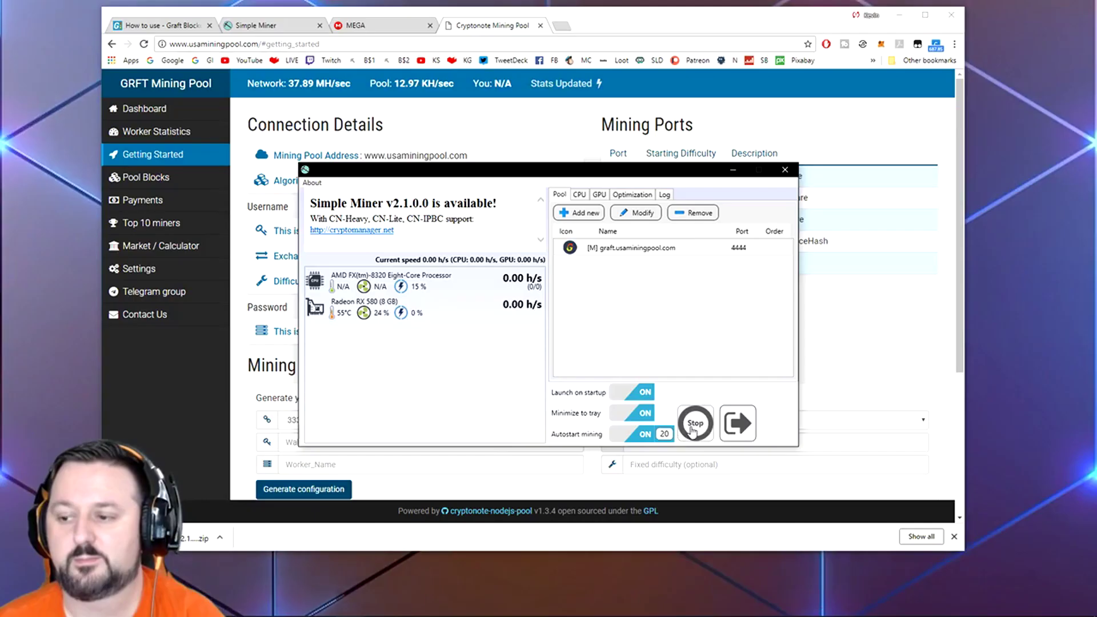